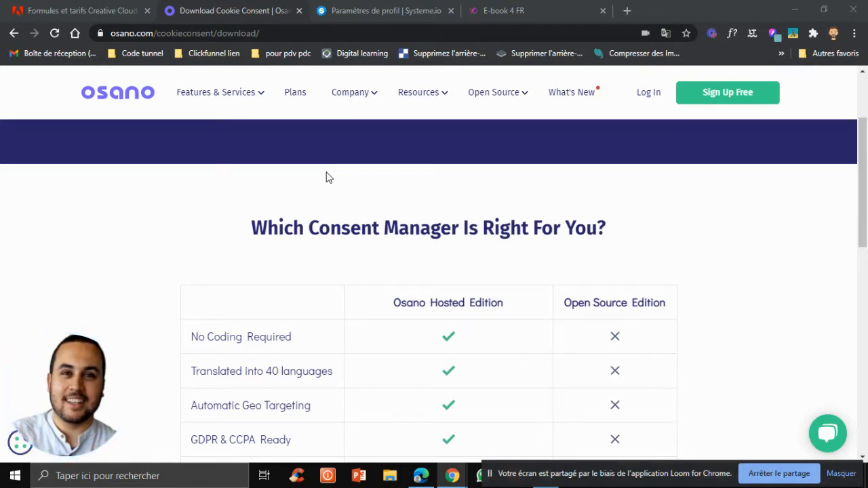
# Step: Examine the feature comparison between the Osano Hosted Edition and the Open Source Edition
pyautogui.scroll(-3, 326, 177)
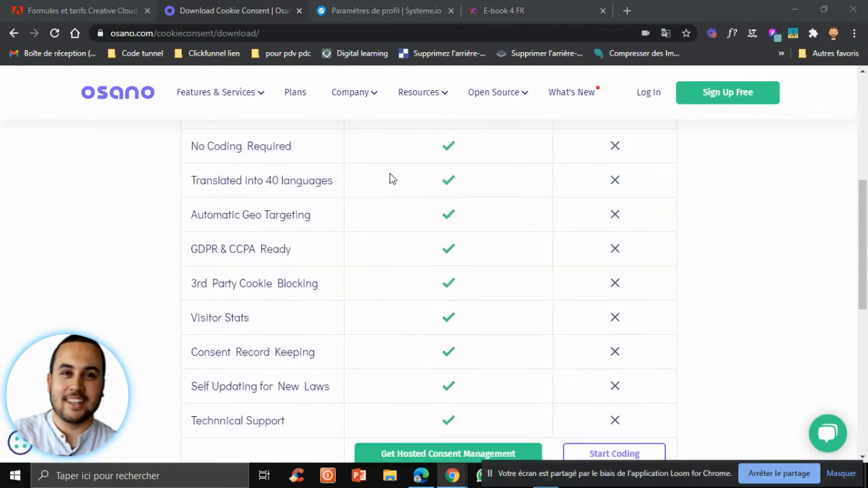
pyautogui.scroll(5, 630, 248)
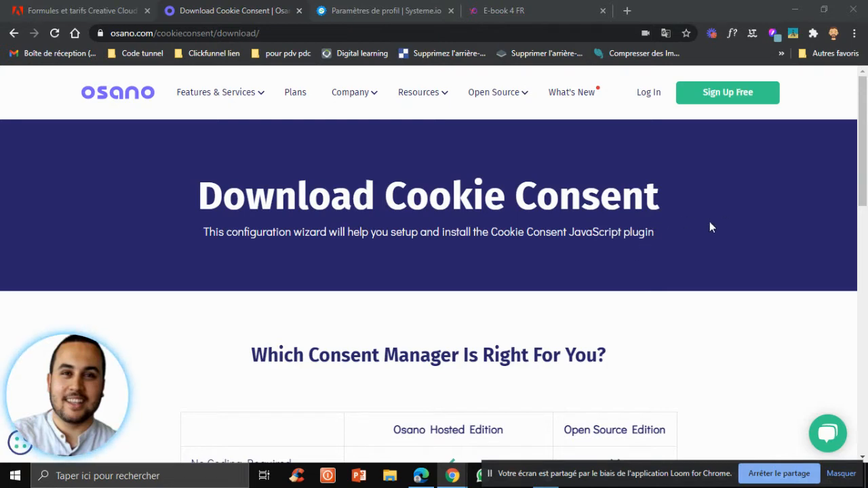
pyautogui.scroll(-6, 706, 244)
pyautogui.scroll(-2, 709, 258)
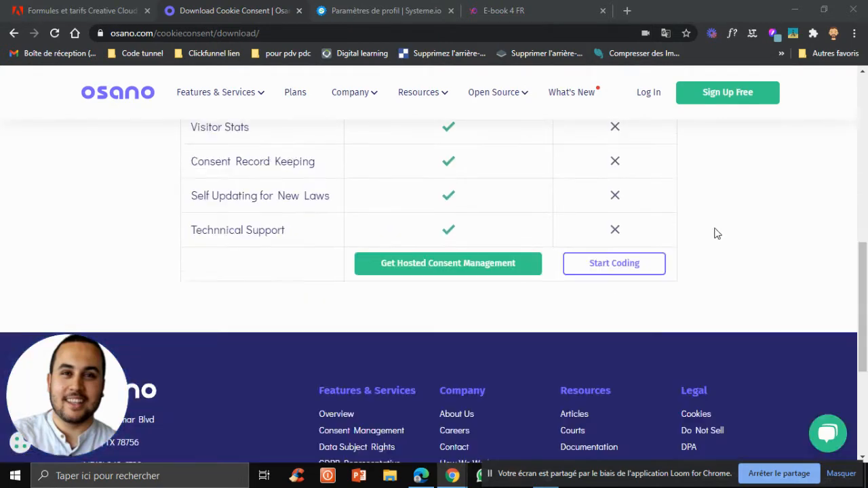
pyautogui.scroll(8, 728, 225)
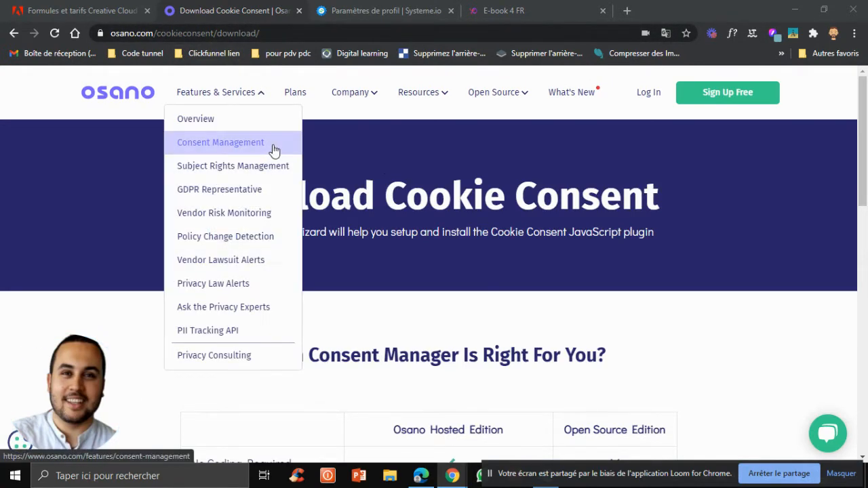
# Step: Start coding with the Open Source Edition and look over its configuration sections and code blocks
pyautogui.scroll(-1, 483, 154)
pyautogui.scroll(-2, 658, 204)
pyautogui.scroll(-5, 662, 210)
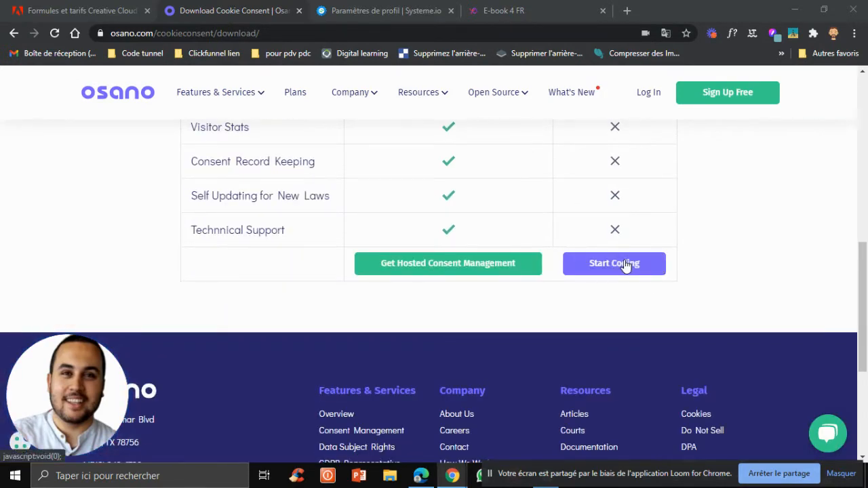
pyautogui.click(613, 271)
pyautogui.scroll(-2, 611, 271)
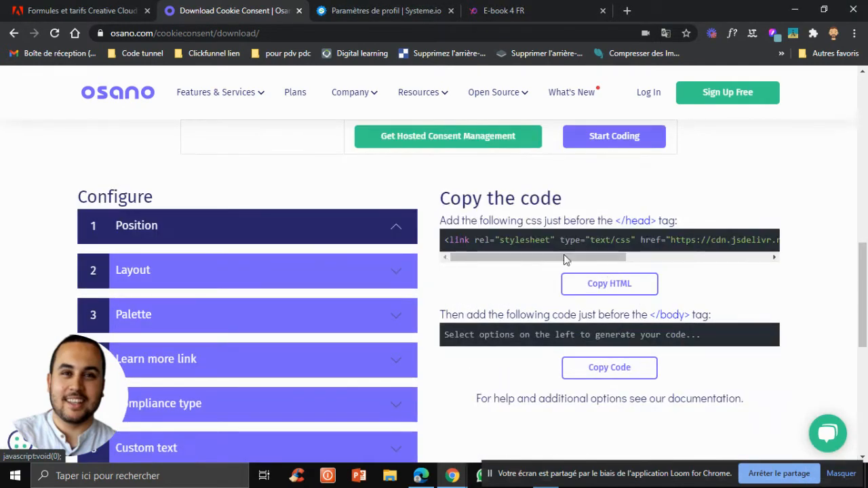
pyautogui.scroll(-3, 423, 214)
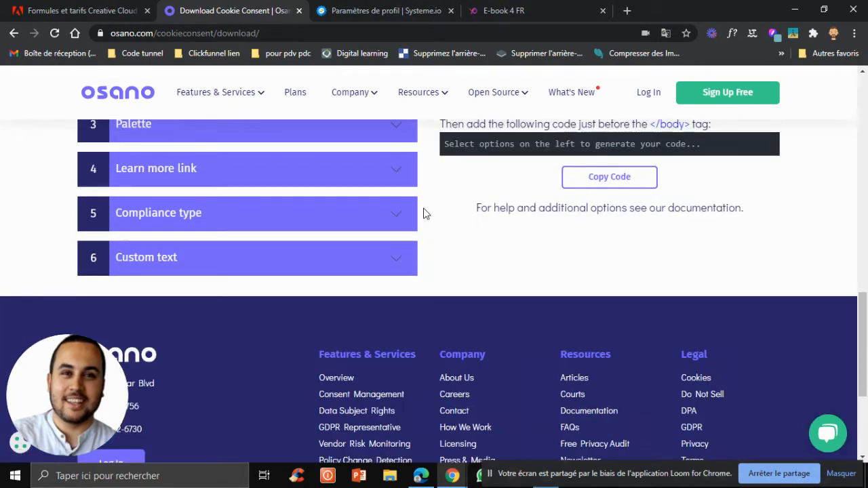
pyautogui.scroll(3, 423, 214)
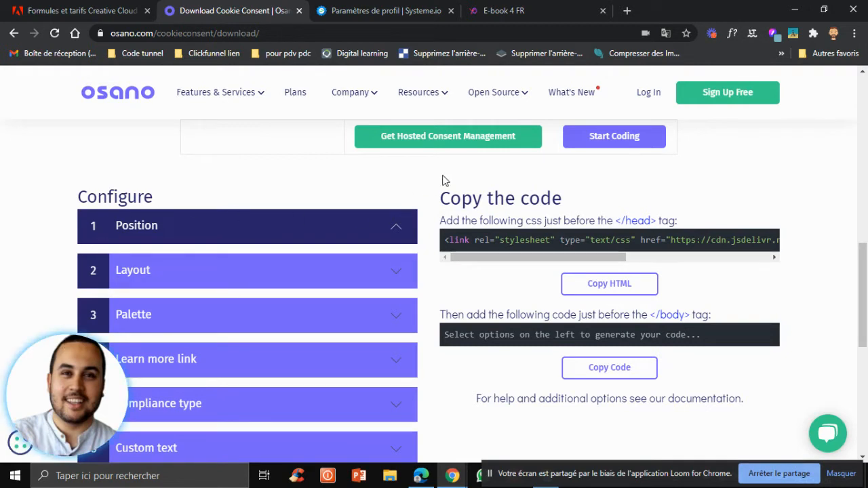
# Step: Preview the Floating left position and set the cookie banner's position to Banner bottom
pyautogui.scroll(-1, 421, 177)
pyautogui.click(400, 157)
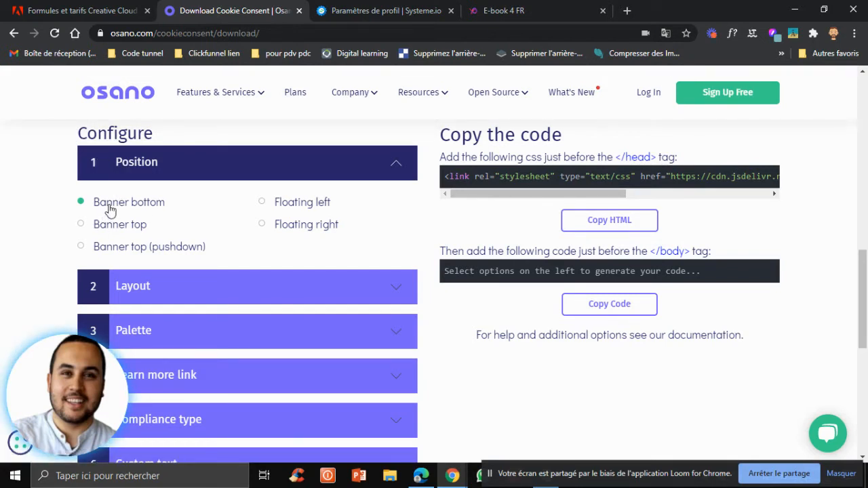
pyautogui.click(299, 204)
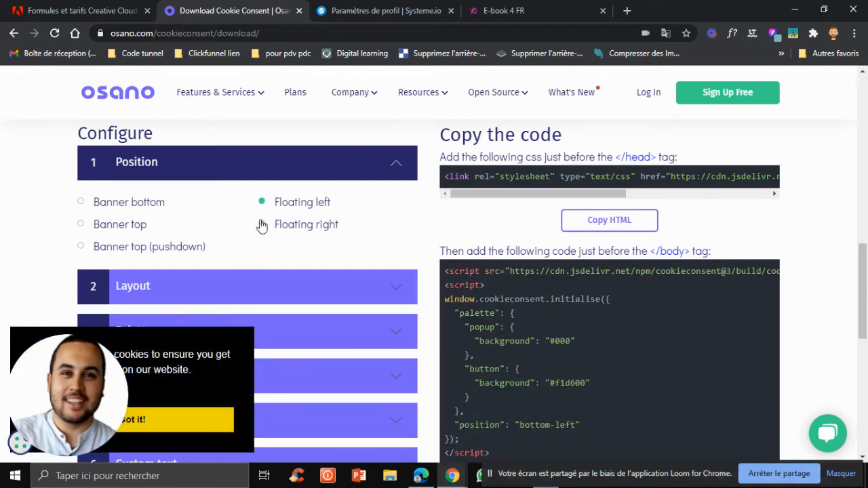
pyautogui.click(128, 202)
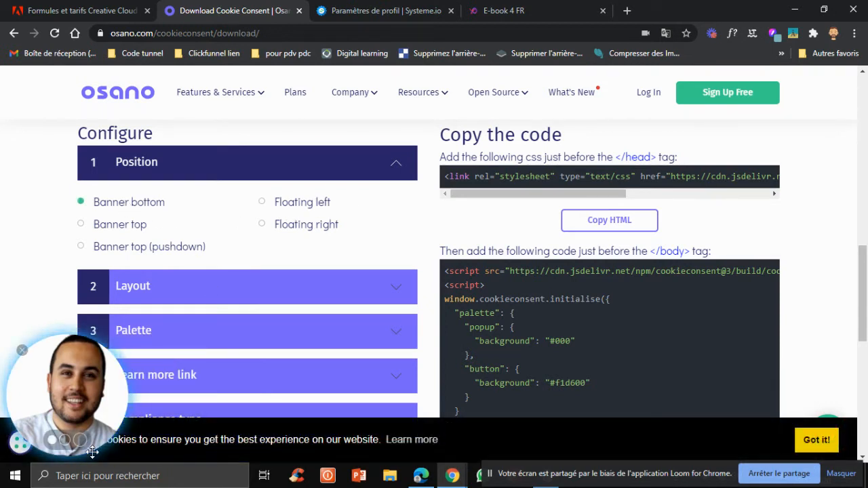
pyautogui.click(22, 351)
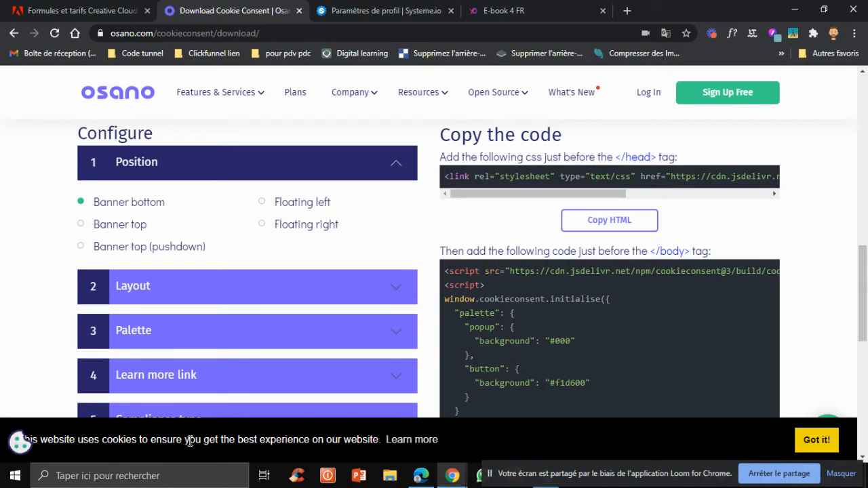
pyautogui.click(164, 161)
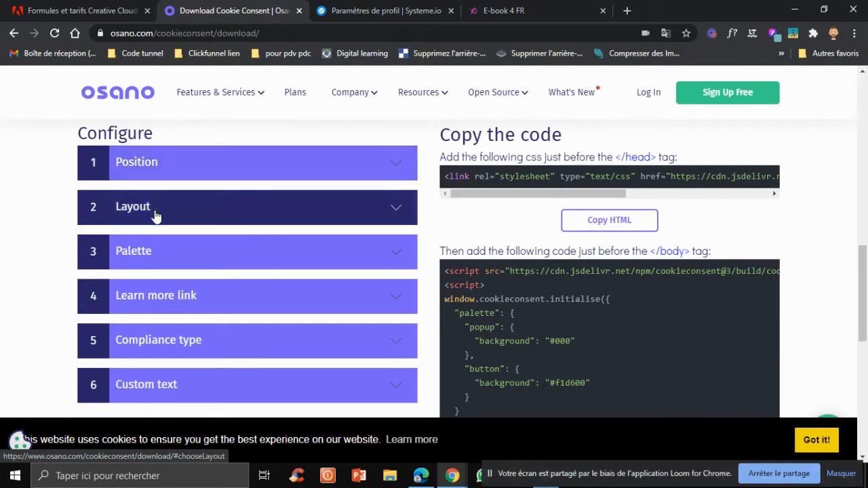
# Step: Preview the Classic, Edgeless and Wire layouts and return the cookie banner's layout to Block
pyautogui.click(156, 215)
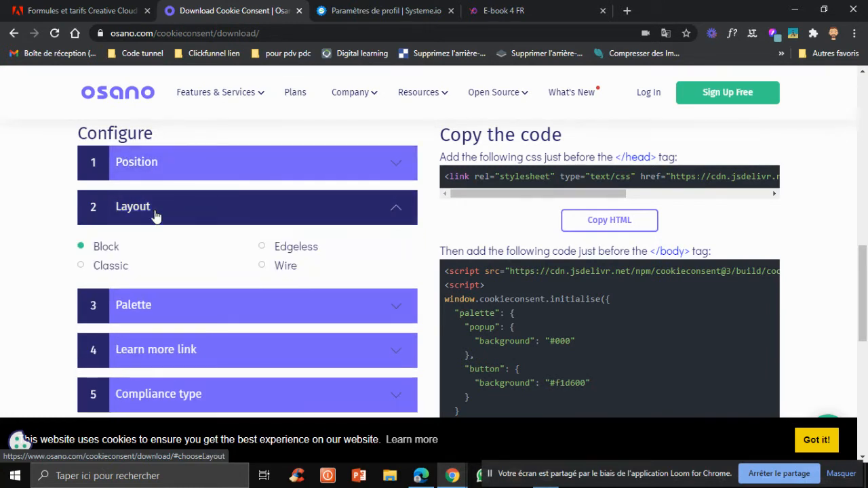
pyautogui.click(108, 265)
pyautogui.click(287, 250)
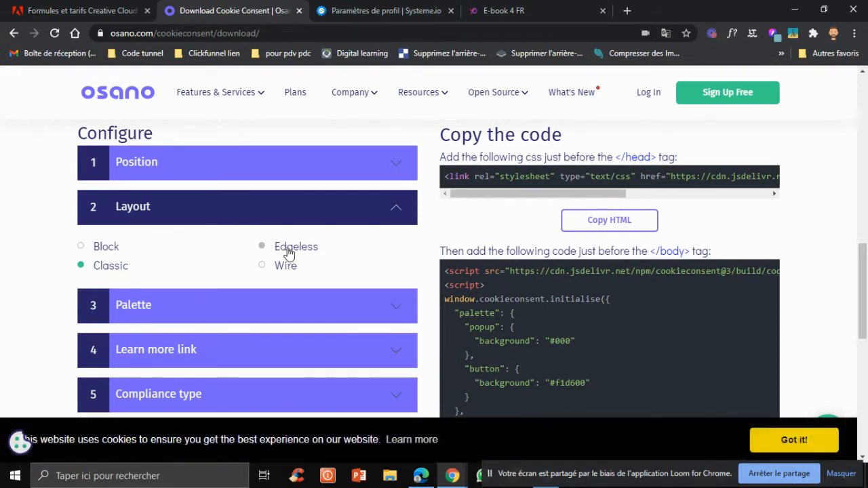
pyautogui.click(286, 270)
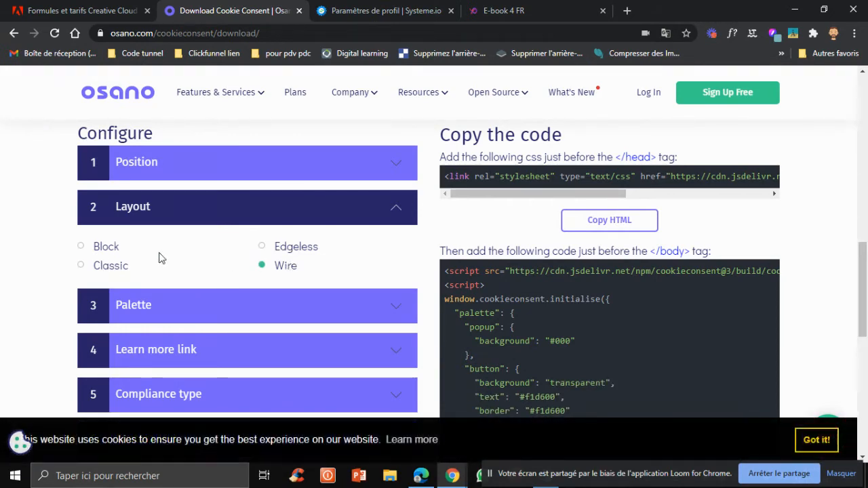
pyautogui.click(108, 247)
pyautogui.click(161, 218)
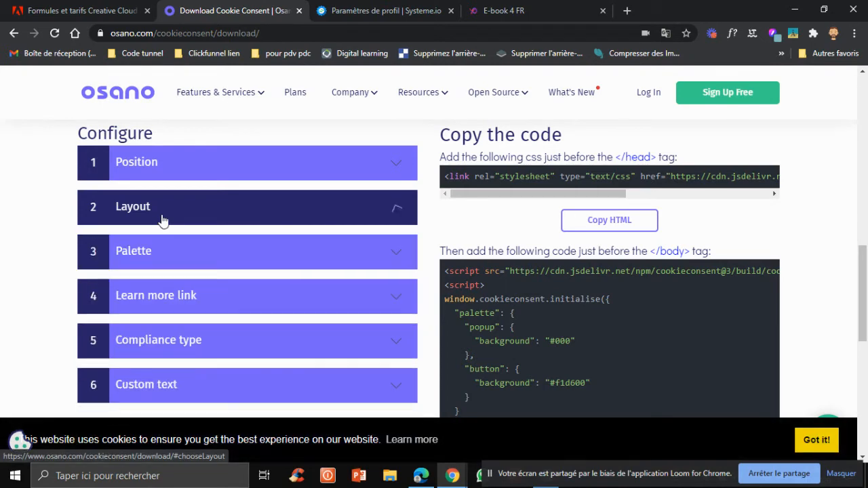
# Step: Preview the light grey and green, black and green, and blue and pink color themes, and return to black with yellow
pyautogui.click(189, 251)
pyautogui.scroll(-2, 162, 266)
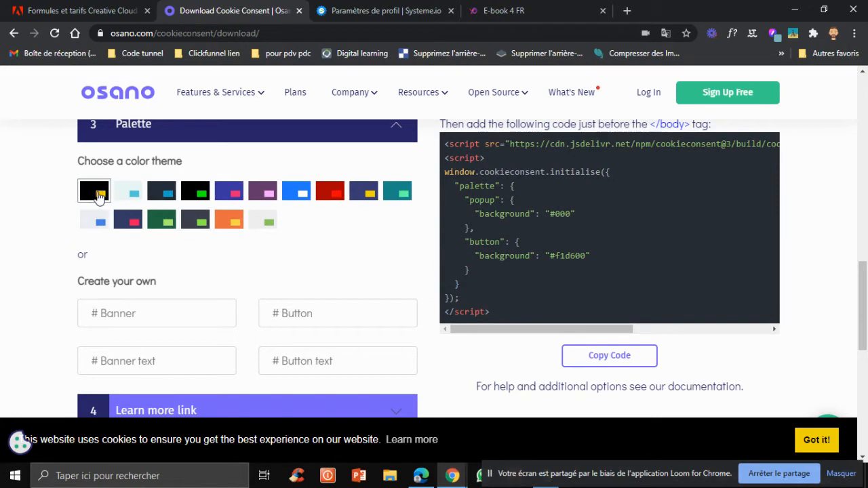
pyautogui.click(265, 226)
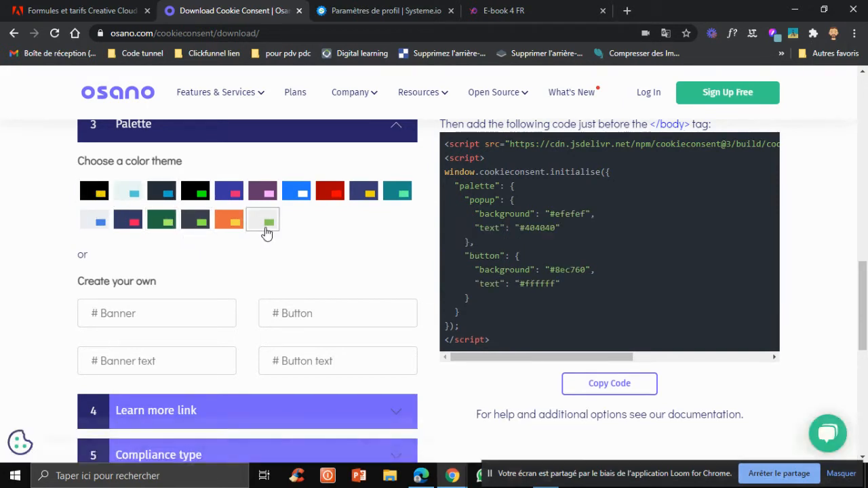
pyautogui.click(195, 191)
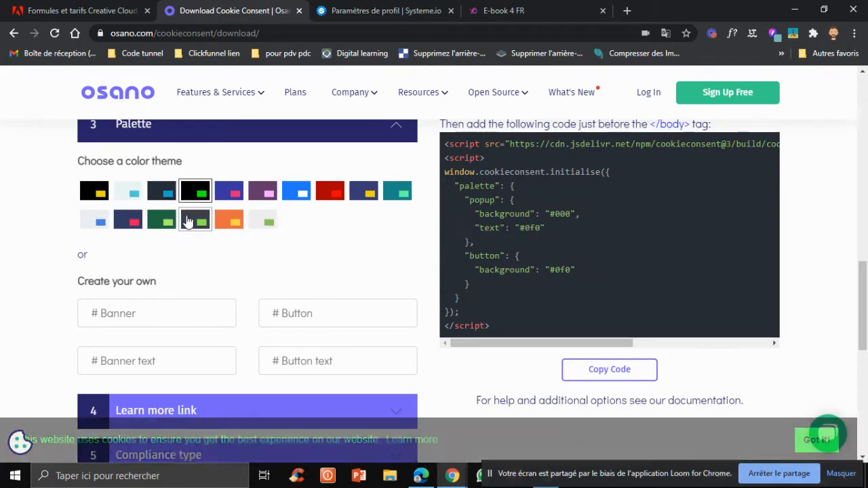
pyautogui.click(238, 193)
pyautogui.click(94, 191)
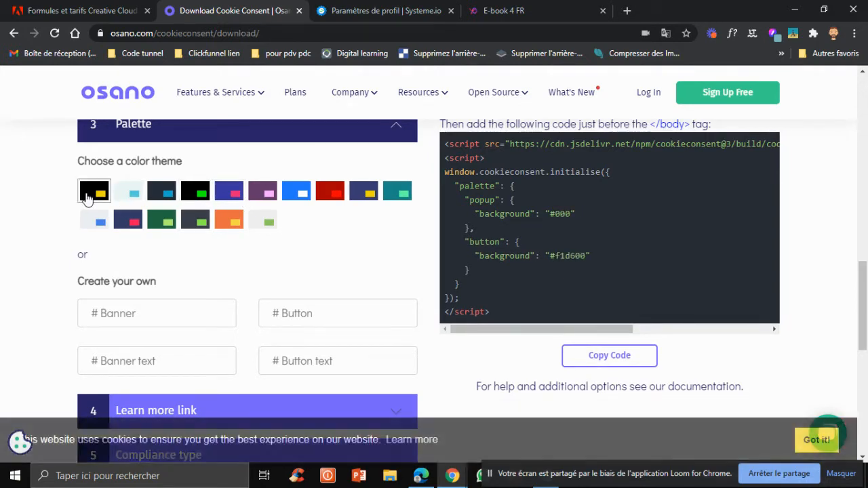
# Step: Try the custom banner color #4a1212 in the palette and clear it
pyautogui.scroll(-1, 85, 224)
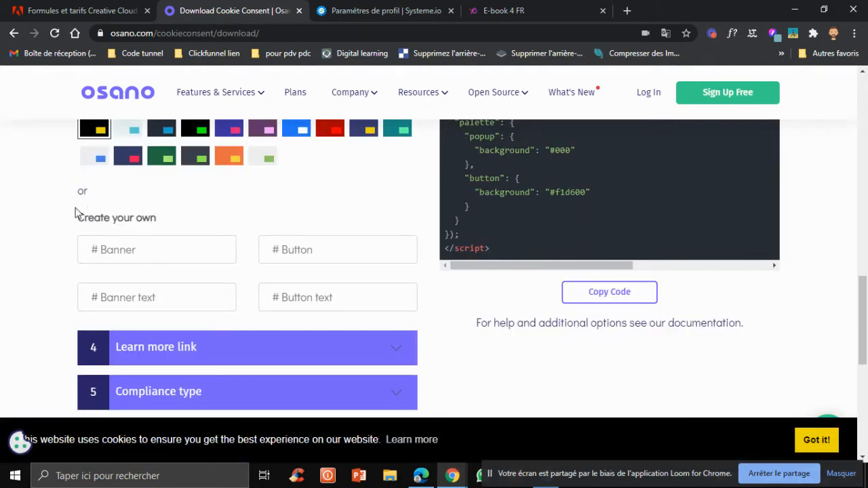
pyautogui.moveTo(77, 213); pyautogui.dragTo(176, 203)
pyautogui.click(176, 203)
pyautogui.click(146, 254)
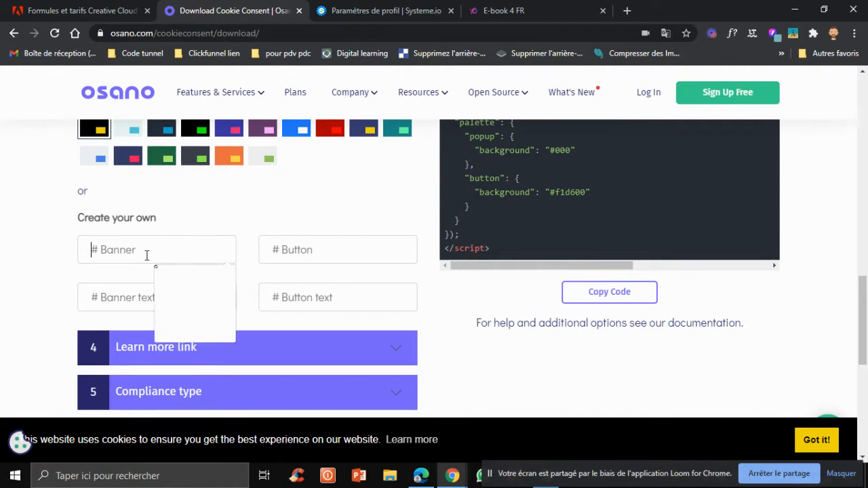
pyautogui.moveTo(188, 296); pyautogui.dragTo(204, 312)
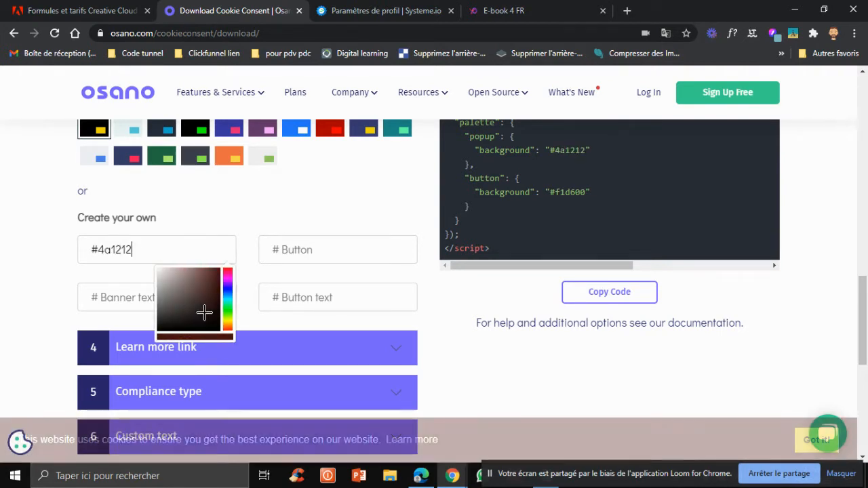
pyautogui.moveTo(145, 253); pyautogui.dragTo(78, 265)
pyautogui.press('BackSpace')
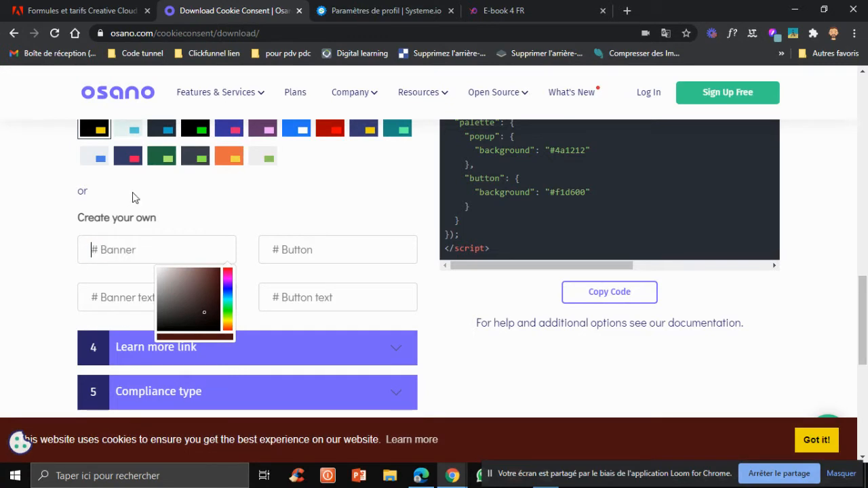
pyautogui.click(186, 207)
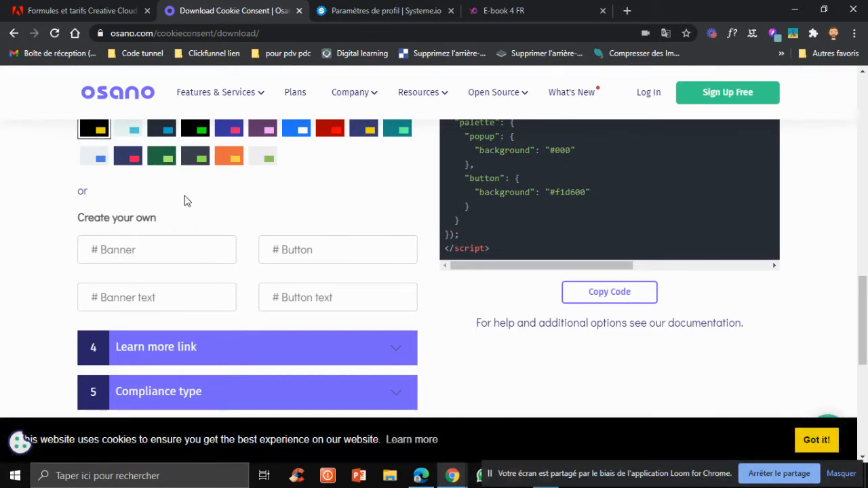
# Step: Try linking the Learn more text to an own policy and switch it back to cookiesandyou.com
pyautogui.scroll(-1, 186, 199)
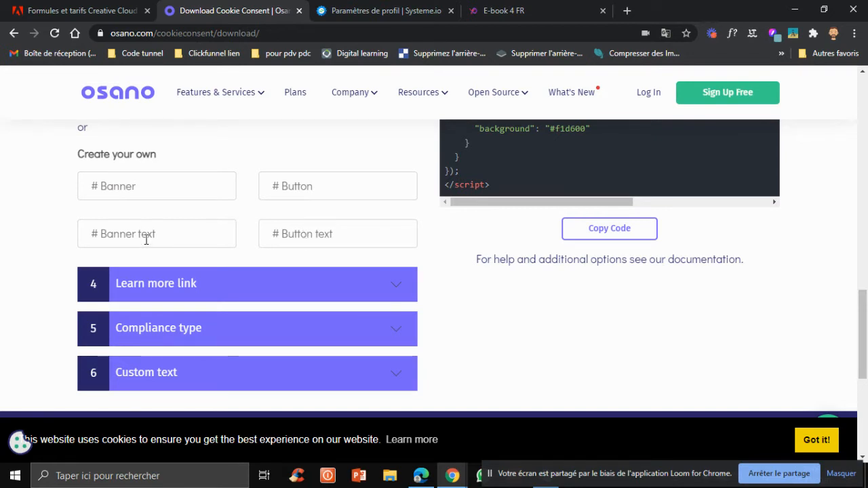
pyautogui.scroll(-1, 50, 182)
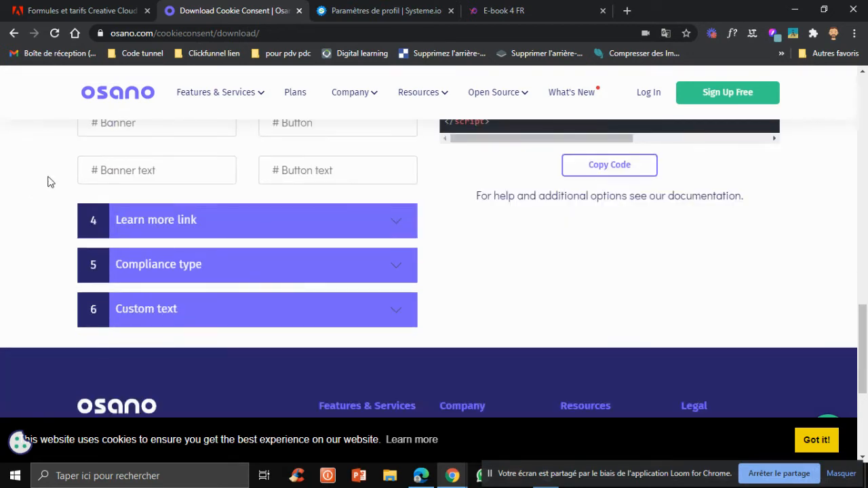
pyautogui.click(268, 219)
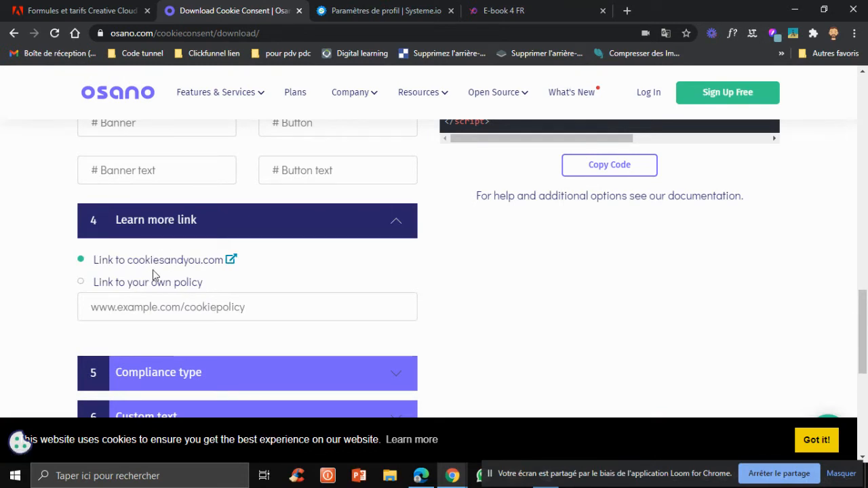
pyautogui.click(191, 304)
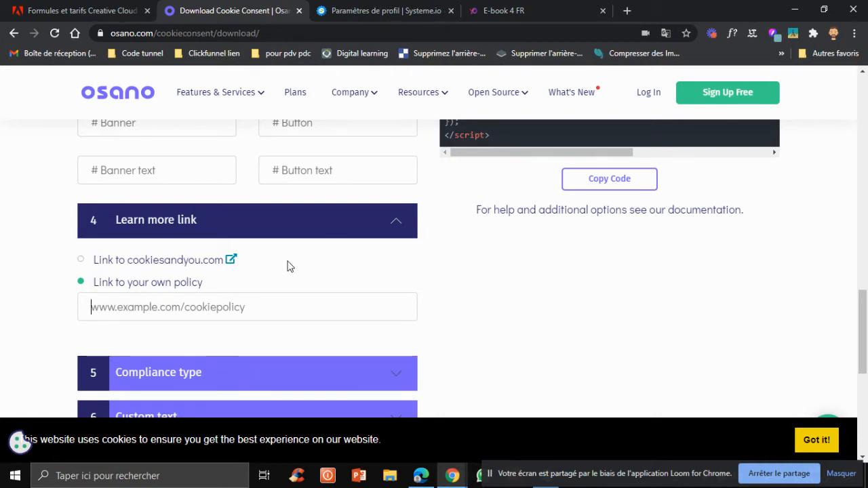
pyautogui.click(168, 264)
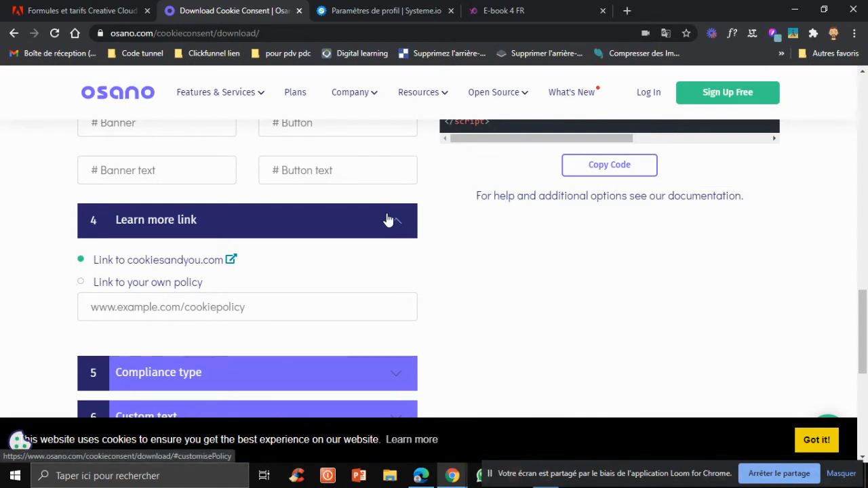
pyautogui.click(388, 224)
# Step: Review the compliance type options for the cookie banner
pyautogui.click(219, 264)
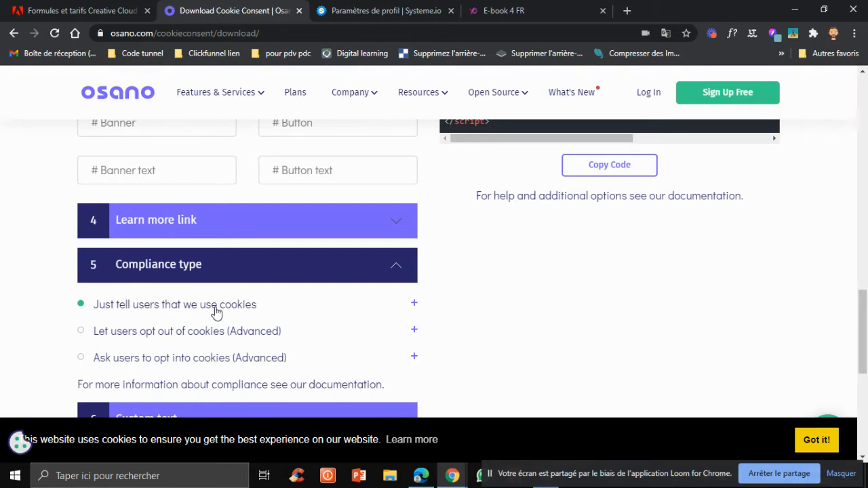
pyautogui.scroll(-1, 216, 312)
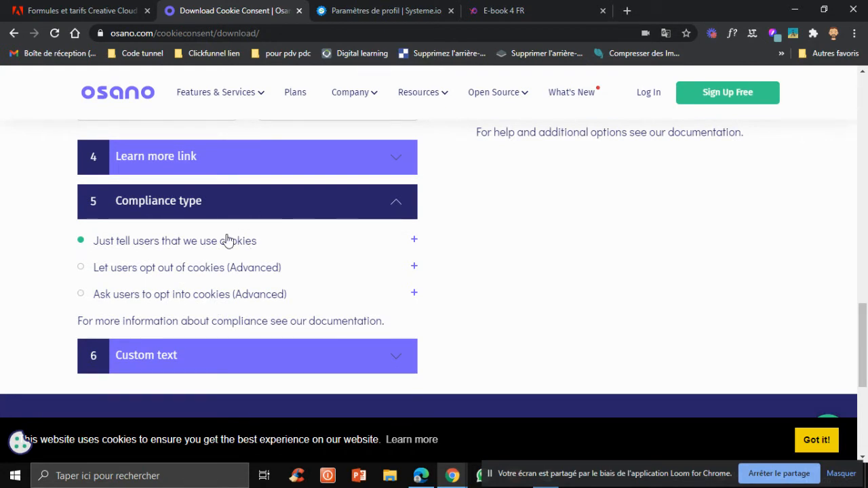
pyautogui.scroll(-1, 227, 240)
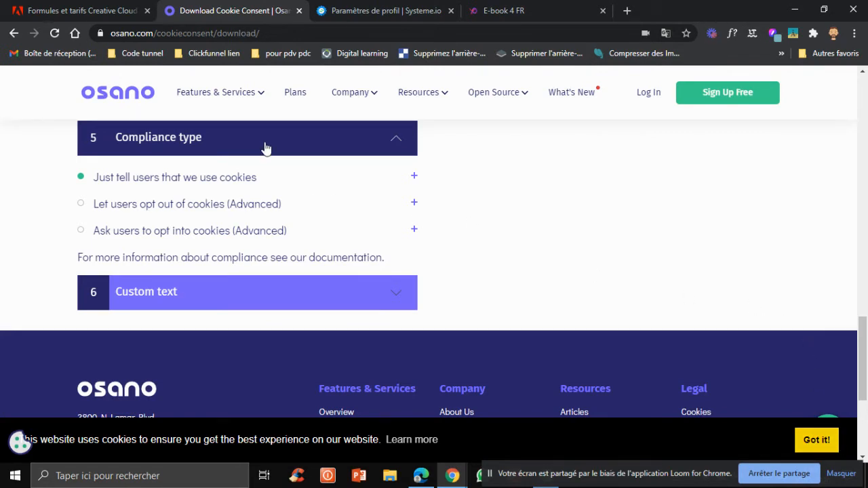
# Step: Open the custom text settings and collapse the compliance type options
pyautogui.click(165, 288)
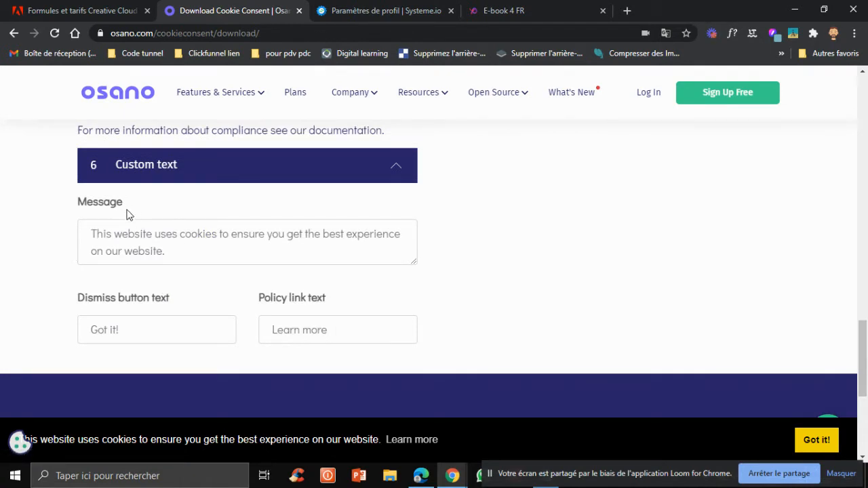
pyautogui.scroll(2, 155, 165)
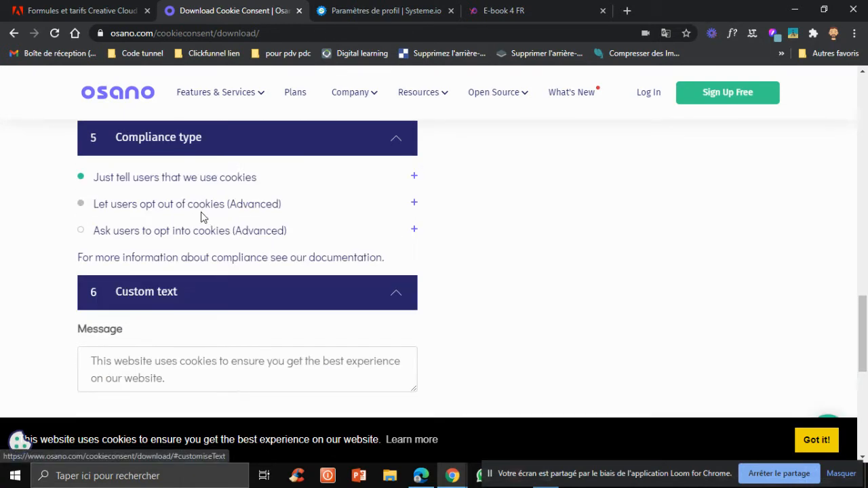
pyautogui.click(241, 139)
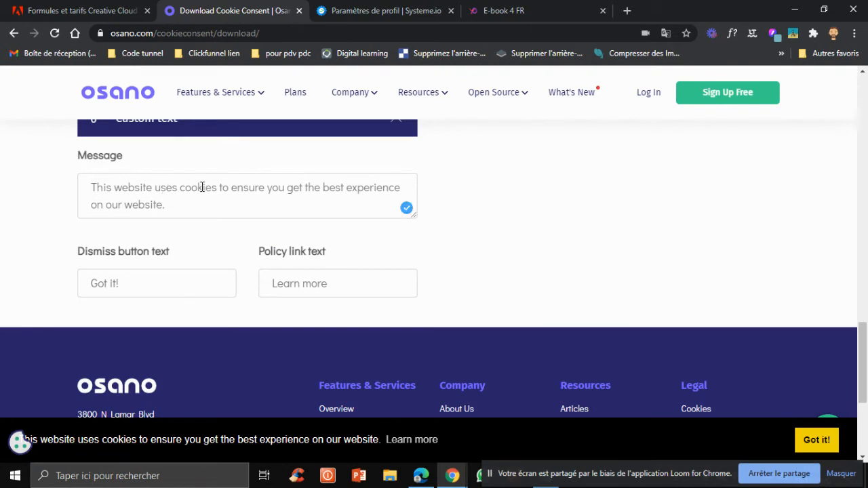
# Step: Search the web in a new tab for "ce site utilise des cookies"
pyautogui.click(626, 9)
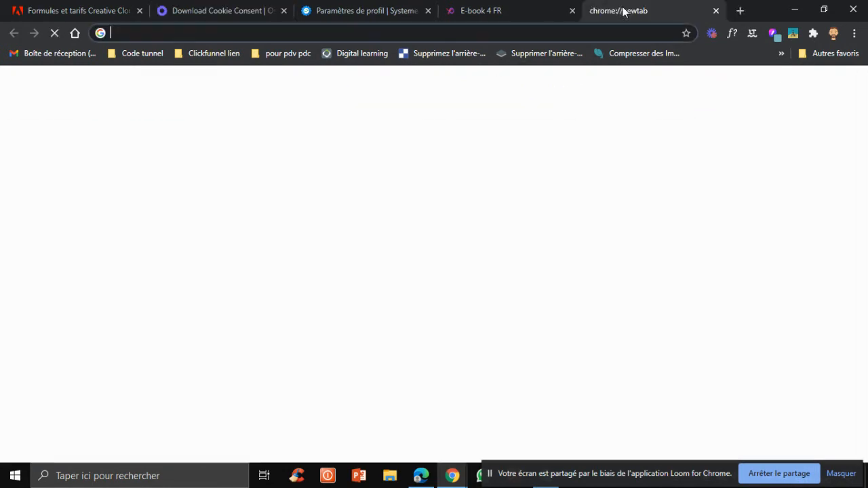
pyautogui.write('ce')
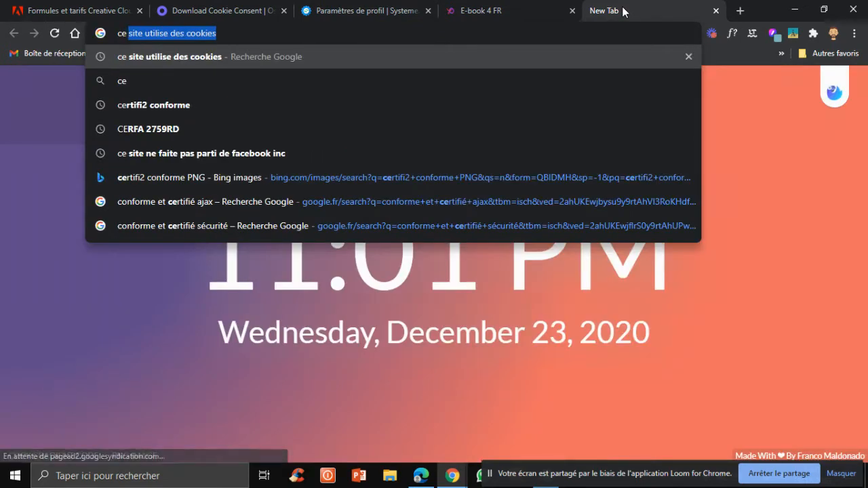
pyautogui.press('Return')
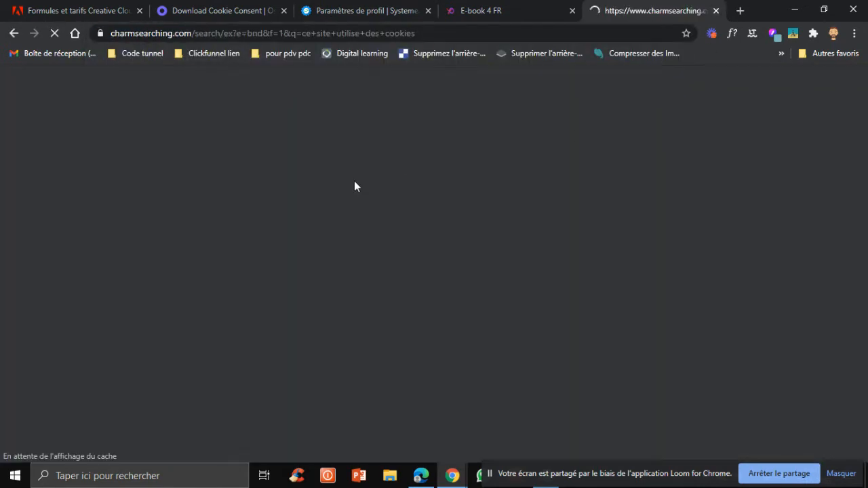
pyautogui.scroll(-1, 410, 278)
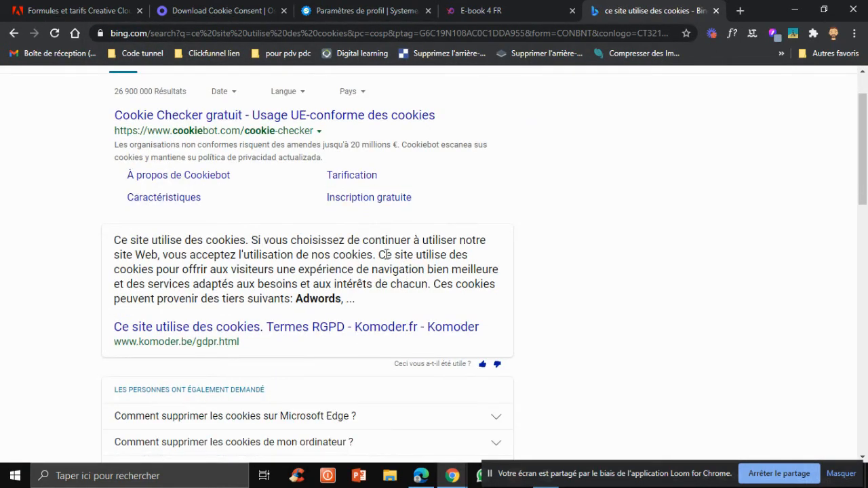
# Step: Copy the sentence from "Ce site utilise des cookies pour offrir" to "intérêts de chacun." into the banner's custom message
pyautogui.moveTo(379, 254); pyautogui.dragTo(437, 284)
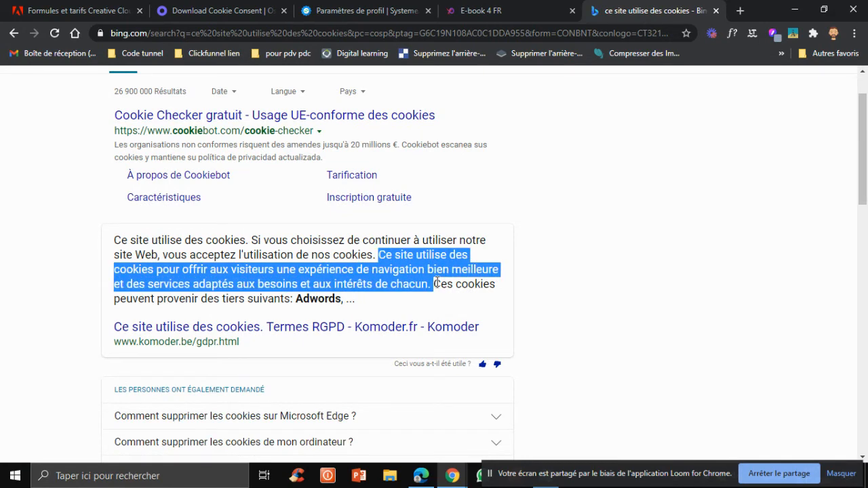
pyautogui.rightClick(424, 275)
pyautogui.click(456, 285)
pyautogui.click(252, 7)
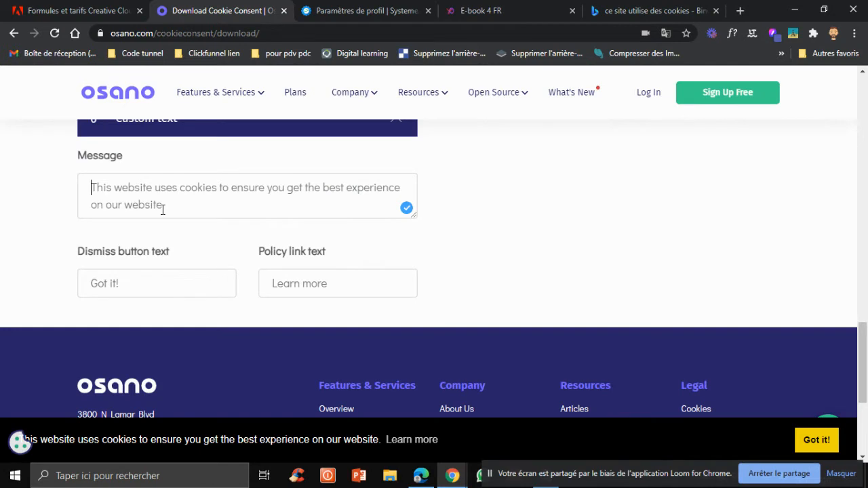
pyautogui.hotkey('ctrl', 'v')
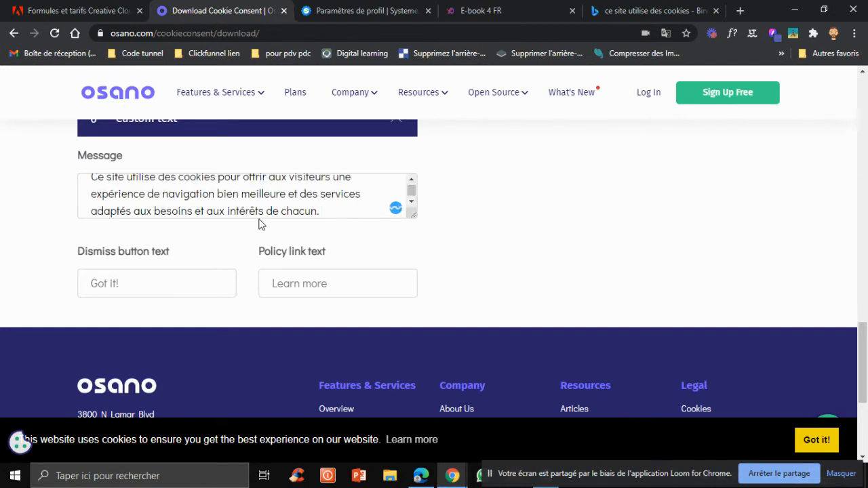
pyautogui.scroll(-1, 251, 218)
# Step: Set the dismiss button text to "Enlève-moi cette barre" and close the chat pop-up
pyautogui.click(138, 291)
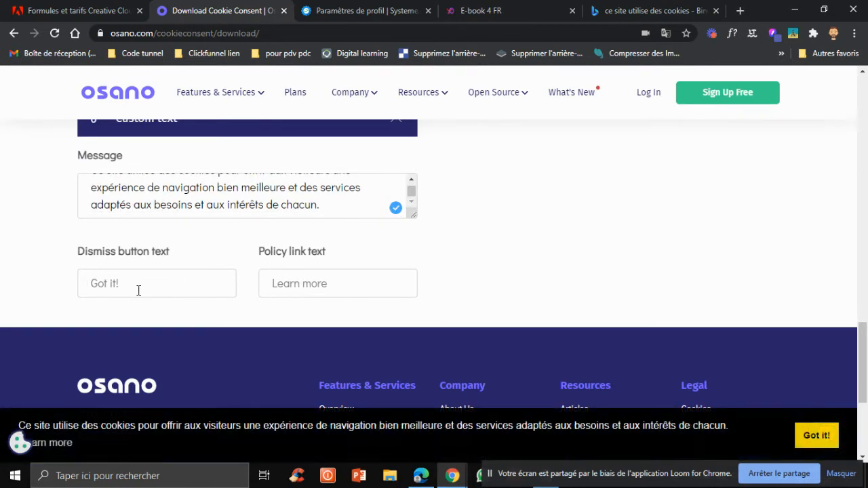
pyautogui.write('Enlève-moi cette barre')
pyautogui.click(286, 283)
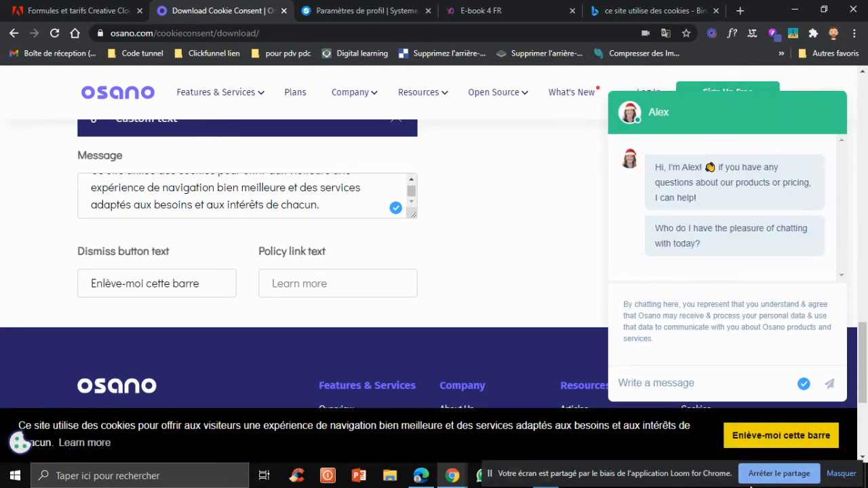
pyautogui.click(828, 436)
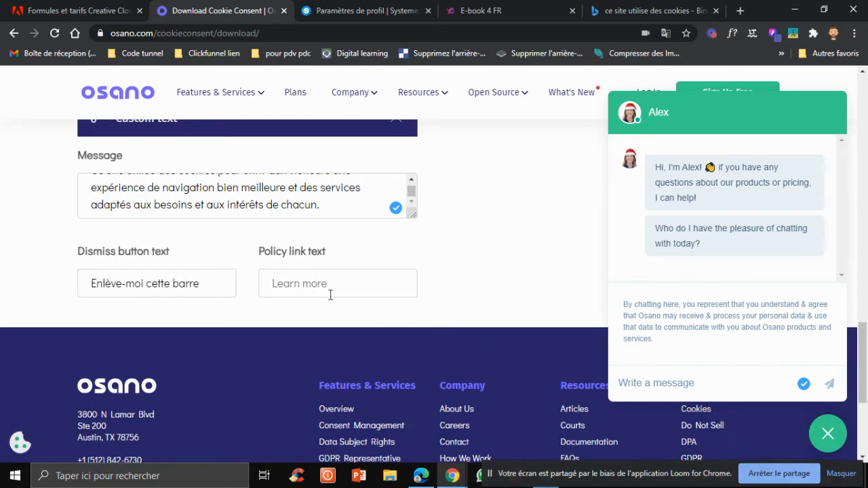
pyautogui.click(828, 434)
# Step: Set the policy link text to "En savoir plus"
pyautogui.click(317, 289)
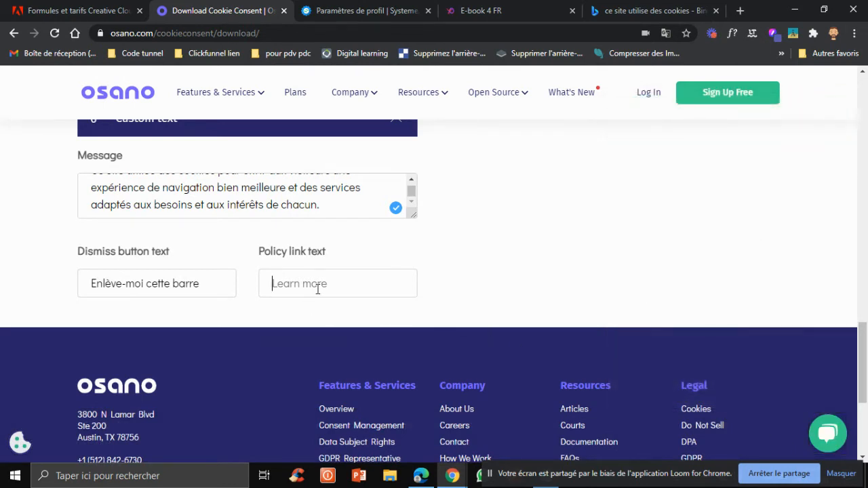
pyautogui.write('En savoir plus')
pyautogui.click(488, 275)
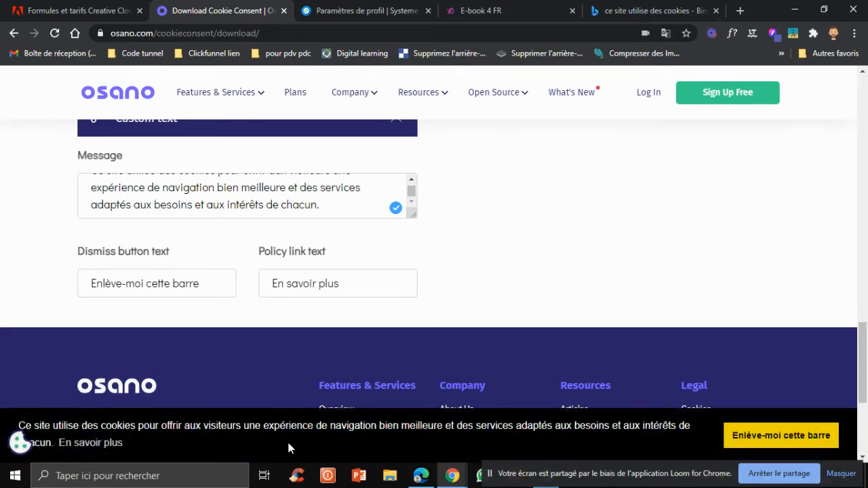
# Step: Collapse the custom text, palette and compliance type sections and open the Learn more link settings
pyautogui.scroll(3, 385, 298)
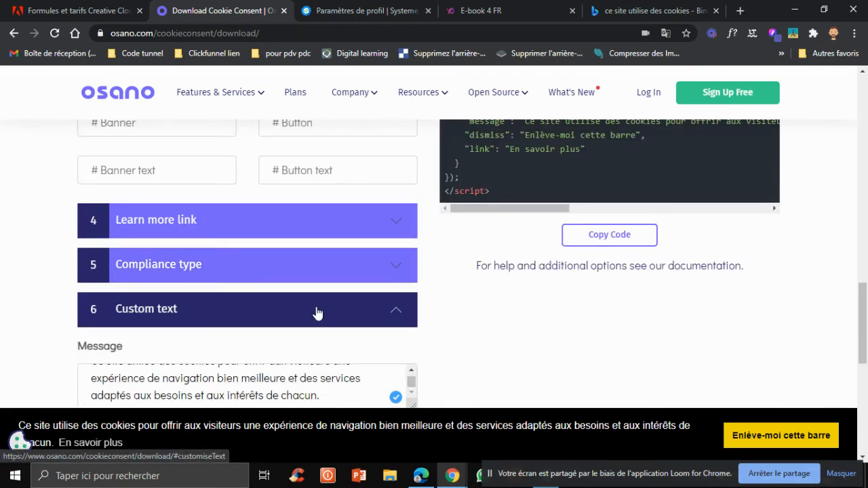
pyautogui.click(317, 311)
pyautogui.scroll(4, 318, 302)
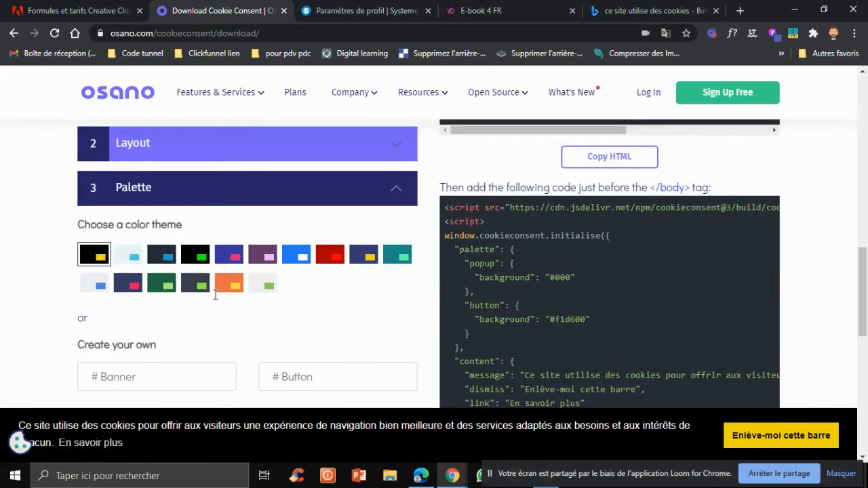
pyautogui.click(194, 189)
pyautogui.scroll(-1, 204, 218)
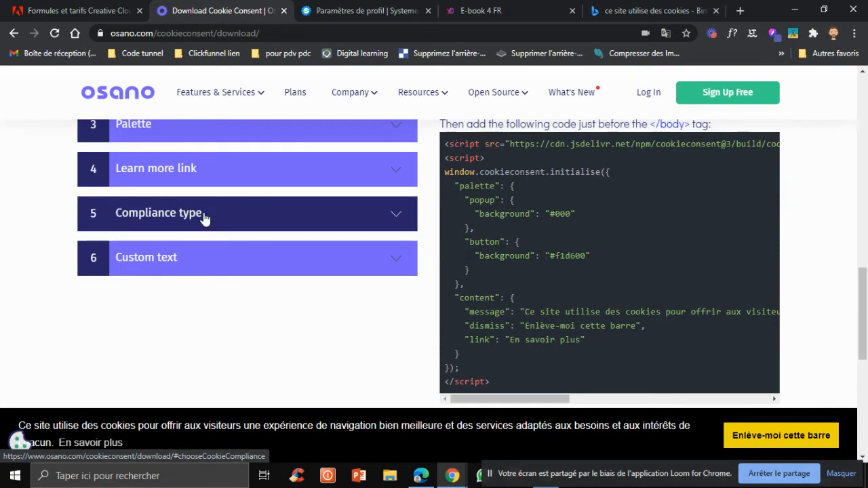
pyautogui.click(205, 217)
pyautogui.click(200, 178)
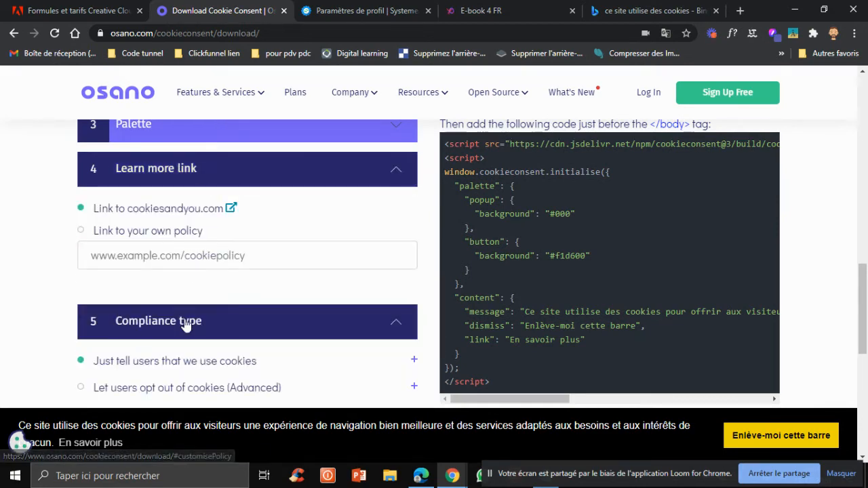
pyautogui.click(190, 326)
pyautogui.click(203, 247)
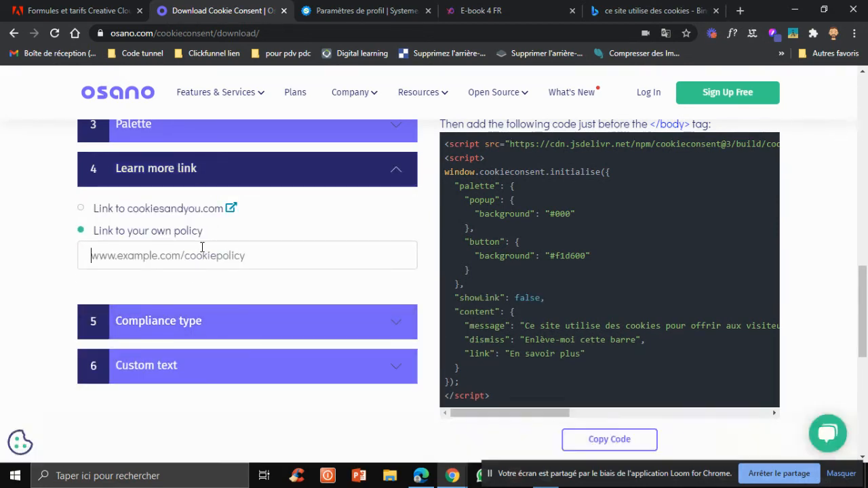
pyautogui.write('https://')
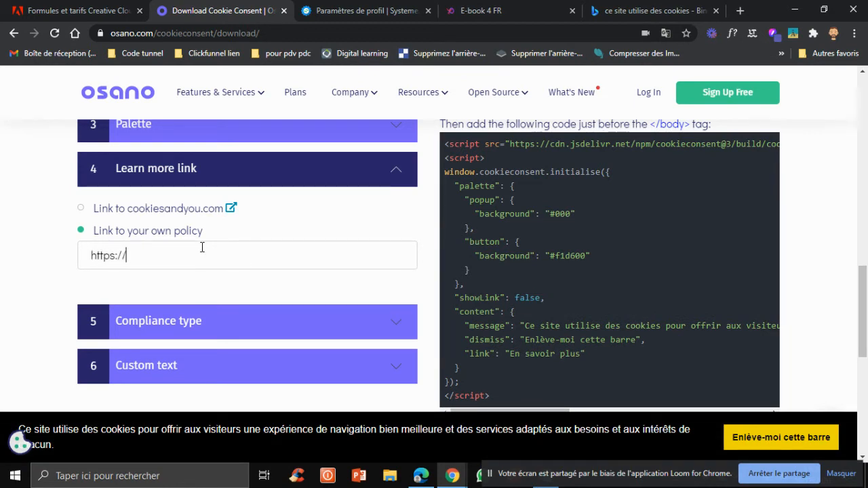
pyautogui.write('gogl')
pyautogui.write('www.google.com')
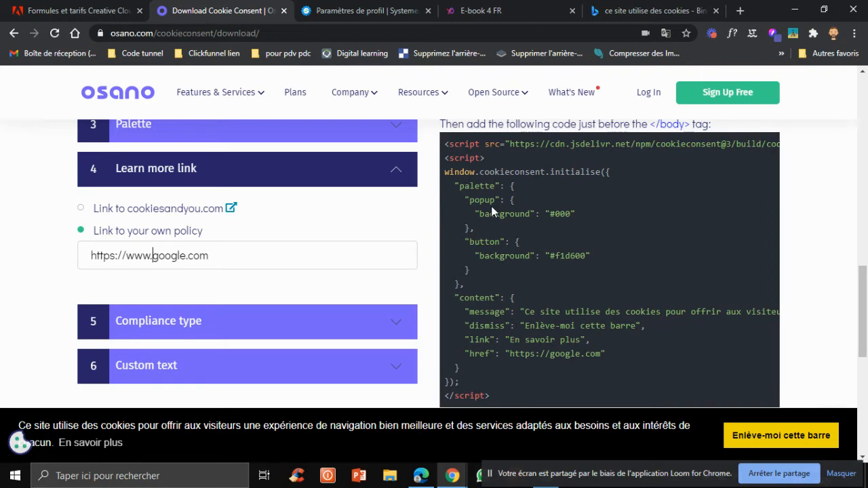
pyautogui.click(392, 173)
# Step: Copy the cookie consent stylesheet HTML meant for placement before the closing head tag
pyautogui.scroll(3, 353, 204)
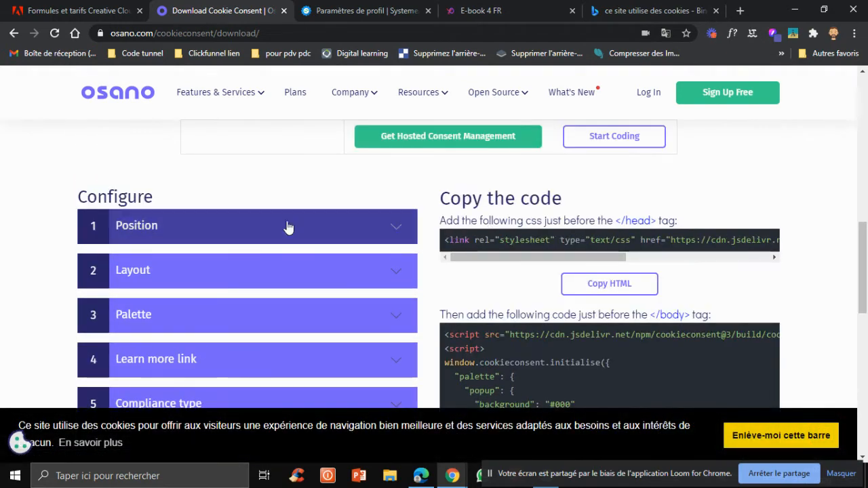
pyautogui.scroll(-1, 476, 194)
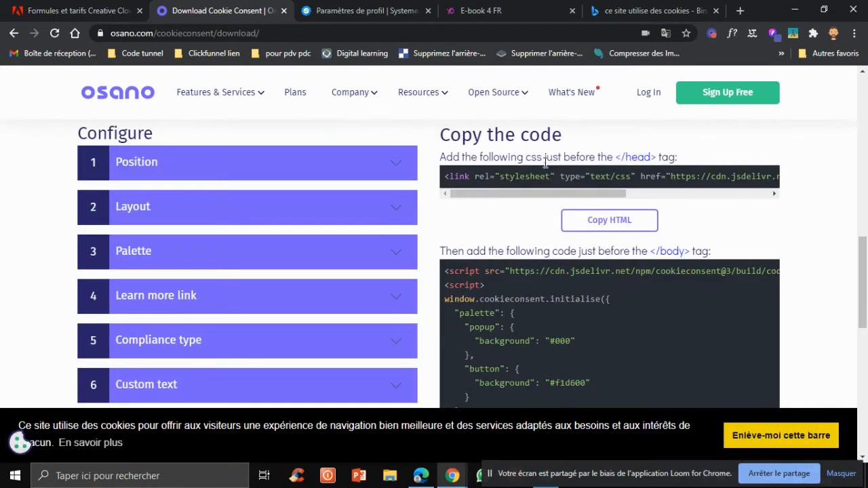
pyautogui.moveTo(454, 177); pyautogui.dragTo(595, 177)
pyautogui.click(757, 213)
pyautogui.click(642, 224)
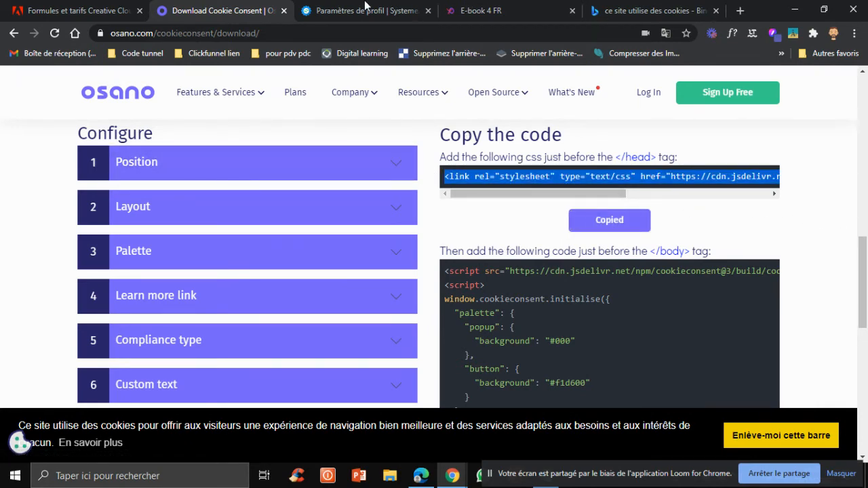
# Step: Switch to Systeme.io and open the sales funnel settings (Paramètres des tunnels de vente) in the account settings
pyautogui.click(366, 10)
pyautogui.scroll(-4, 366, 203)
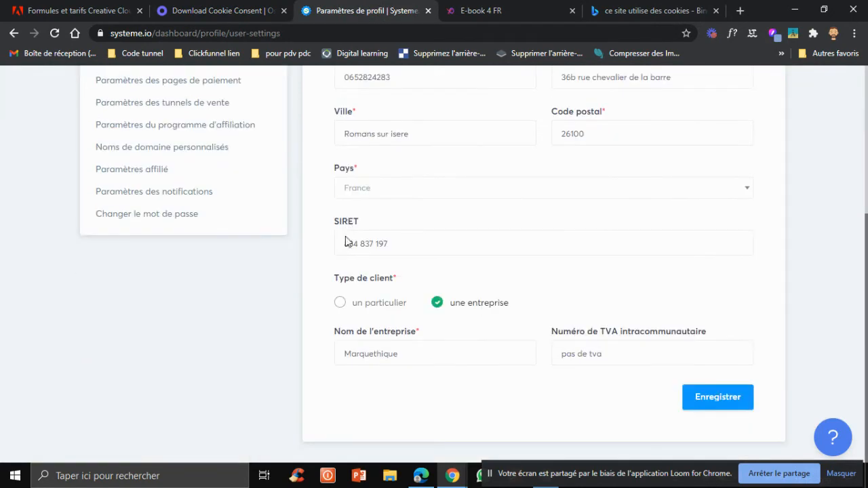
pyautogui.scroll(4, 359, 278)
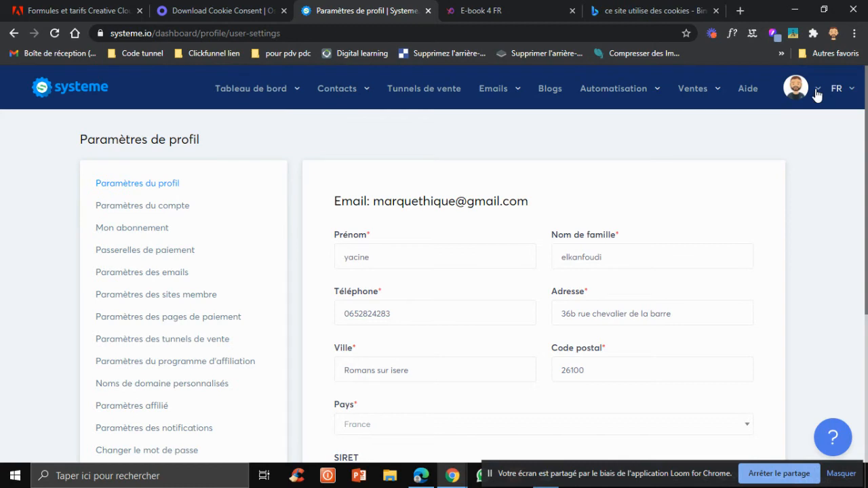
pyautogui.moveTo(818, 95)
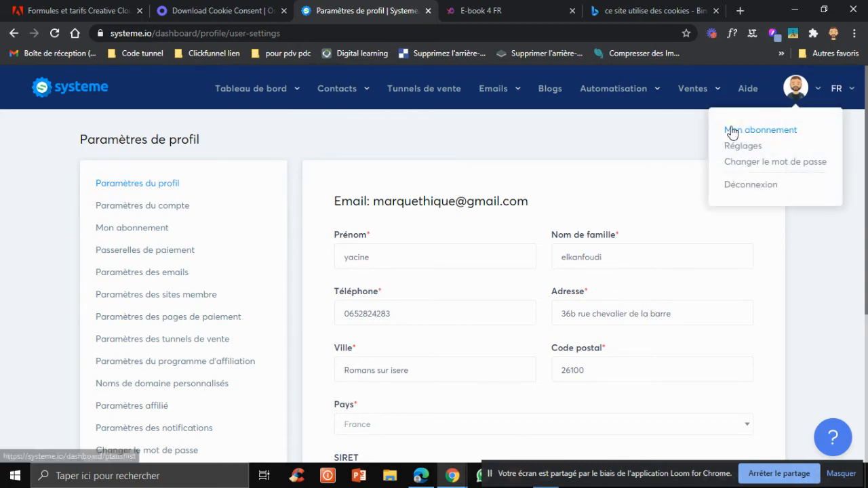
pyautogui.click(741, 147)
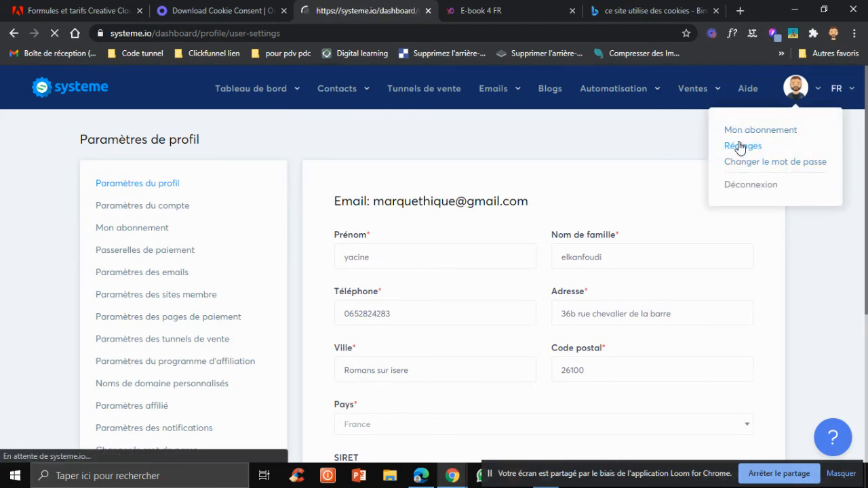
pyautogui.scroll(-1, 331, 157)
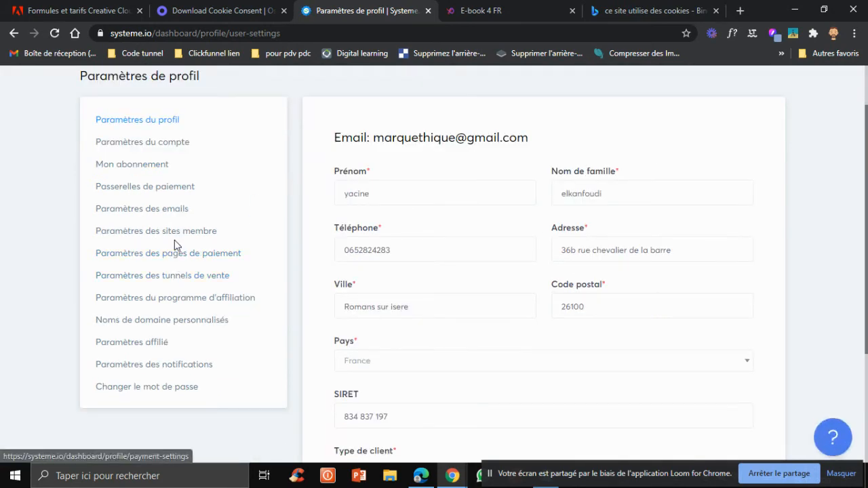
pyautogui.click(175, 276)
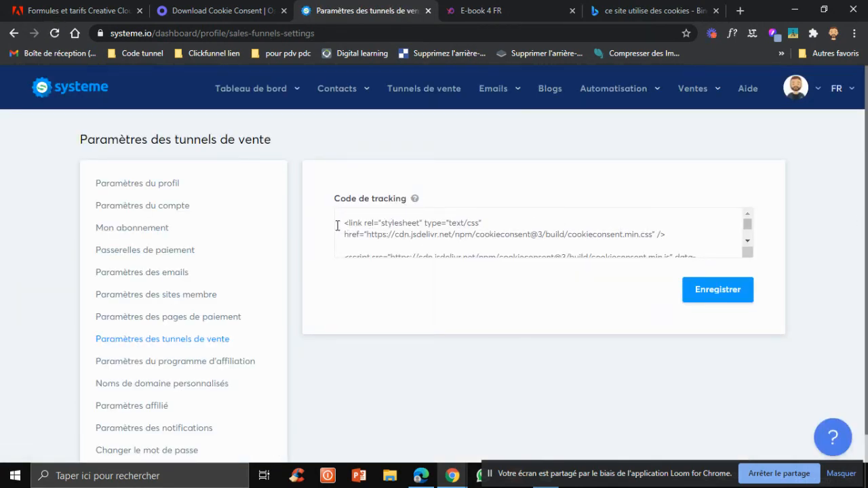
# Step: Enlarge the tracking code box and review the code it already contains
pyautogui.scroll(-2, 358, 233)
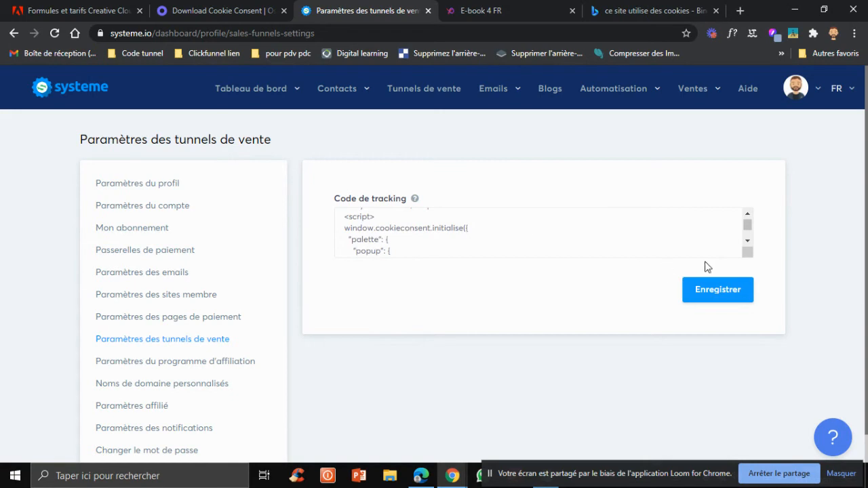
pyautogui.moveTo(748, 252); pyautogui.dragTo(744, 425)
pyautogui.scroll(2, 444, 269)
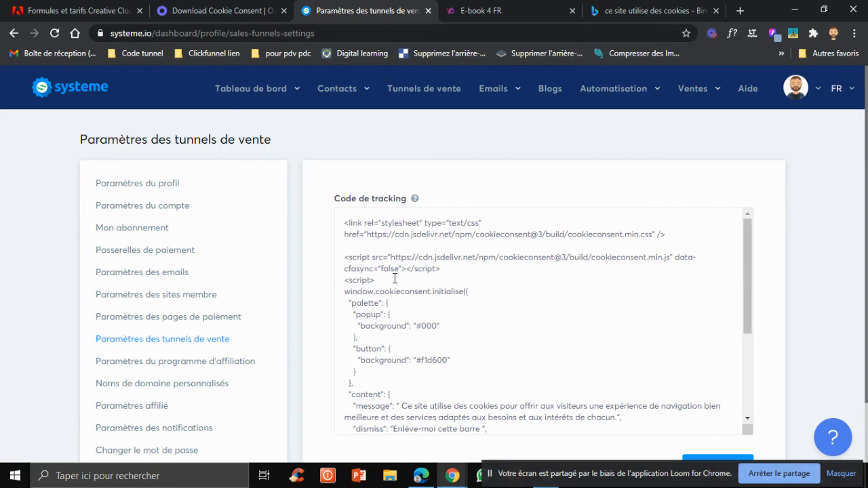
pyautogui.scroll(-3, 395, 279)
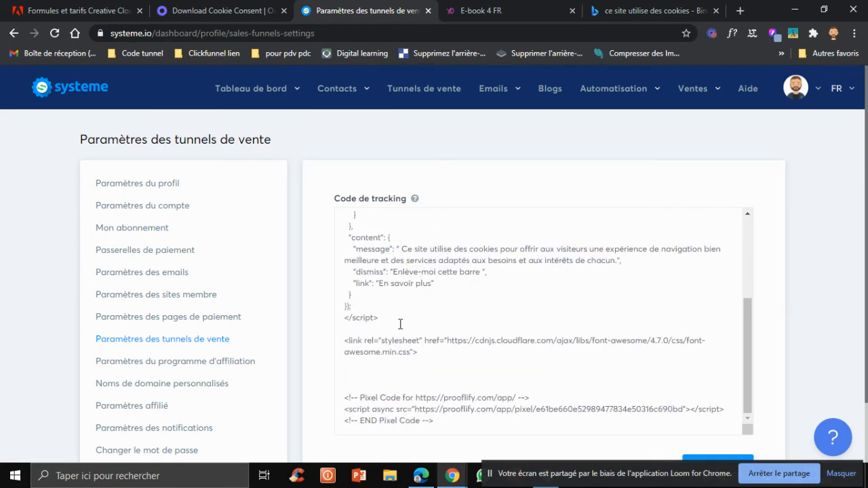
# Step: Insert blank lines between the existing cookie consent script and the Font Awesome stylesheet link in the tracking code
pyautogui.click(400, 324)
pyautogui.press('Return')
pyautogui.press('Return')
pyautogui.press('Return')
pyautogui.press('Return')
pyautogui.press('Return')
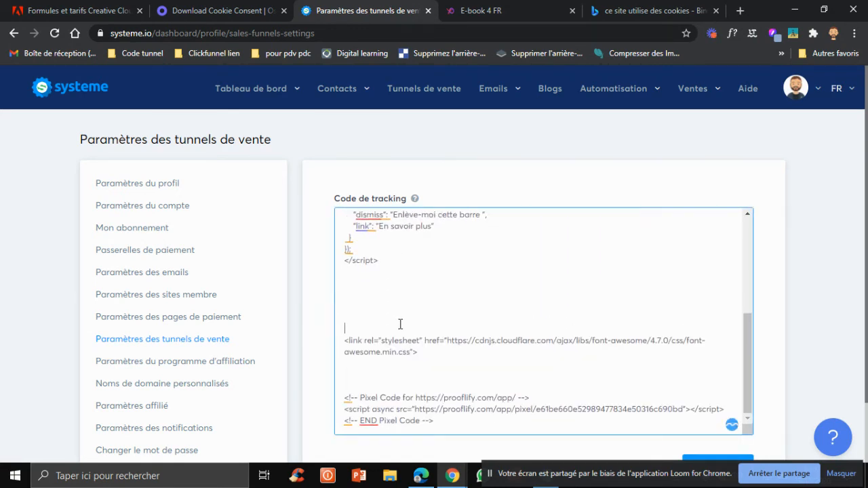
# Step: Replace the existing cookie consent stylesheet link at the start of the tracking code with the copied one
pyautogui.scroll(3, 385, 333)
pyautogui.moveTo(692, 237); pyautogui.dragTo(314, 227)
pyautogui.hotkey('ctrl', 'c')
pyautogui.rightClick(363, 223)
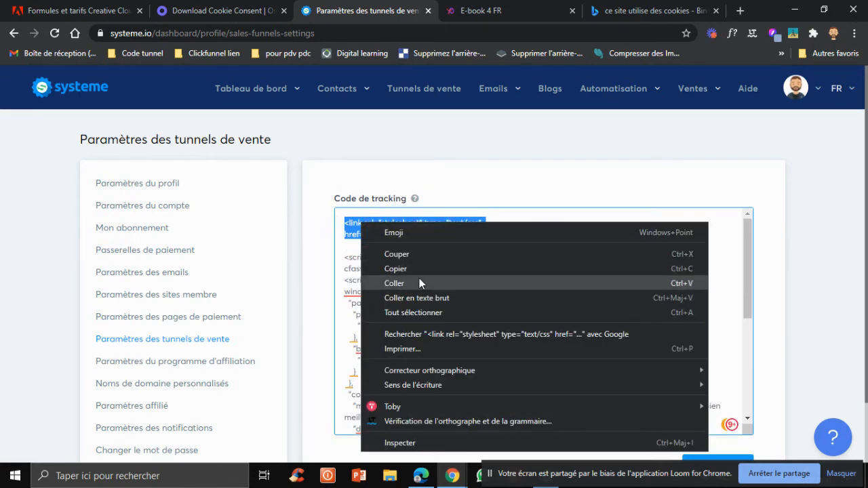
pyautogui.click(420, 278)
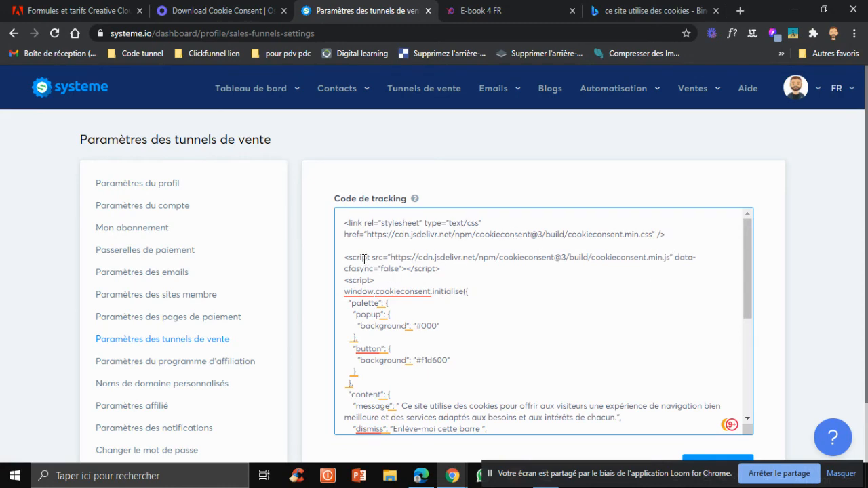
# Step: Switch to the Osano page, dismiss the preview banner and copy the script code meant for placement before the closing body tag
pyautogui.click(231, 5)
pyautogui.scroll(-1, 576, 328)
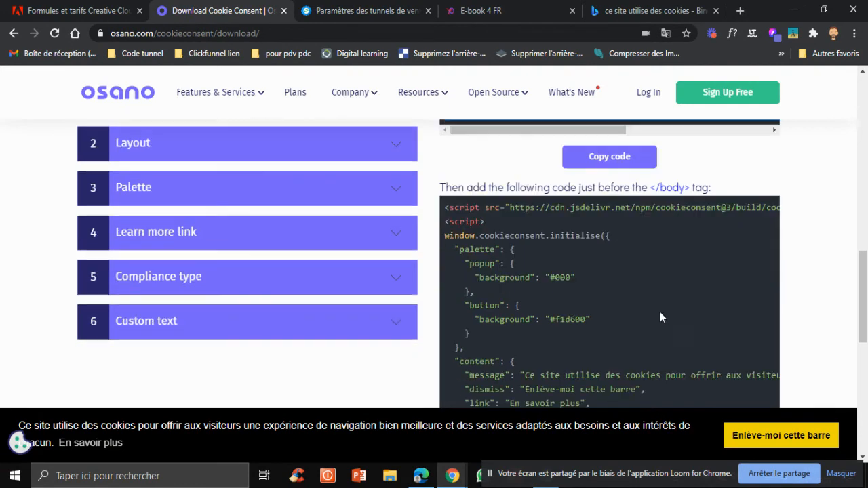
pyautogui.click(765, 438)
pyautogui.scroll(-3, 604, 258)
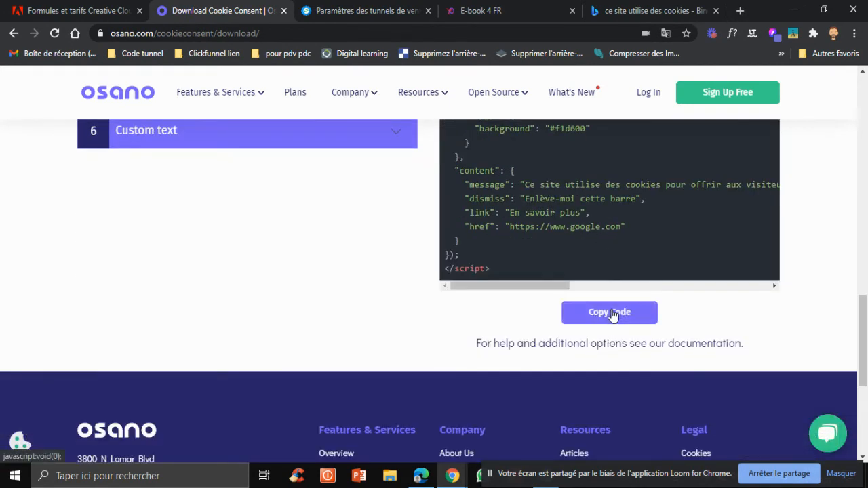
pyautogui.click(612, 313)
# Step: Replace the old cookie consent script in the Systeme.io tracking code with the copied script and save the settings
pyautogui.click(364, 8)
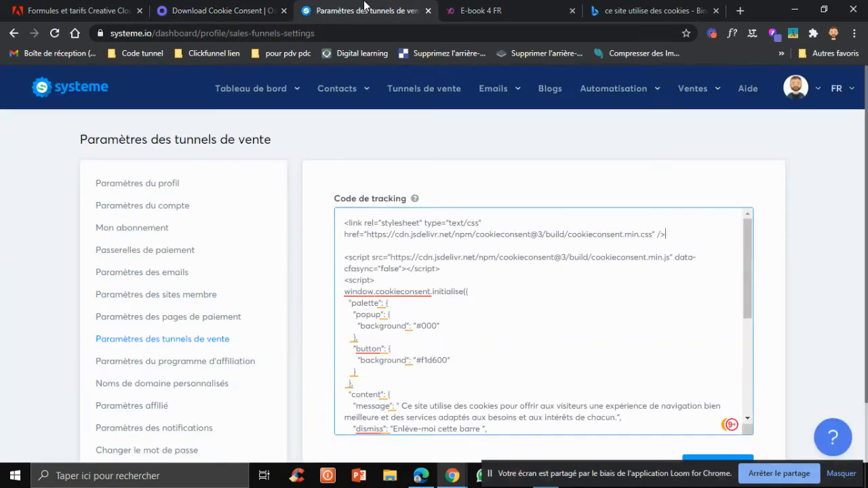
pyautogui.moveTo(344, 260); pyautogui.dragTo(428, 356)
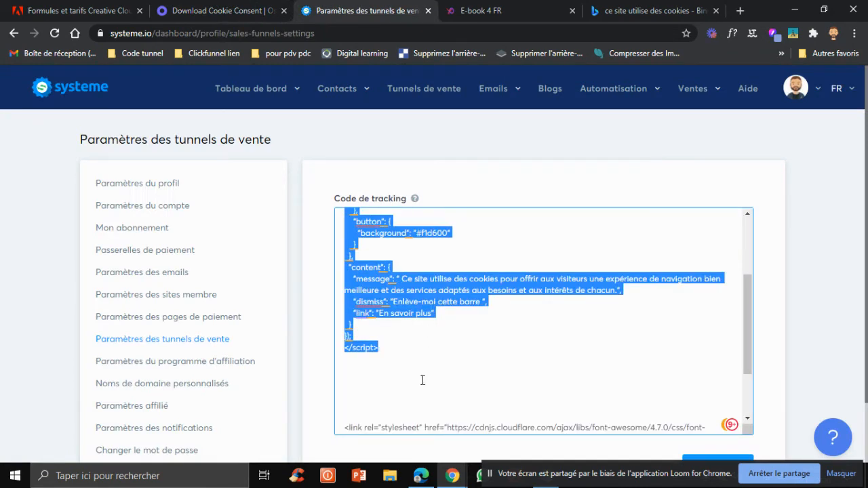
pyautogui.click(407, 402)
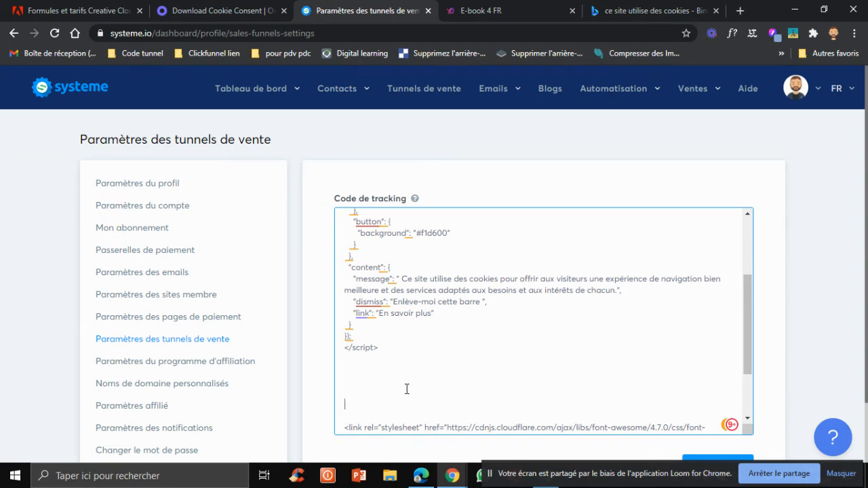
pyautogui.moveTo(407, 388); pyautogui.dragTo(339, 256)
pyautogui.rightClick(391, 257)
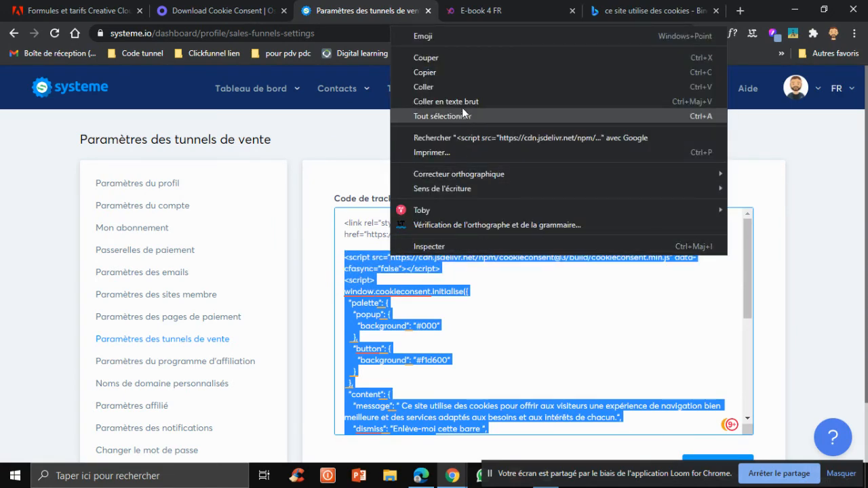
pyautogui.click(424, 87)
pyautogui.scroll(-3, 546, 302)
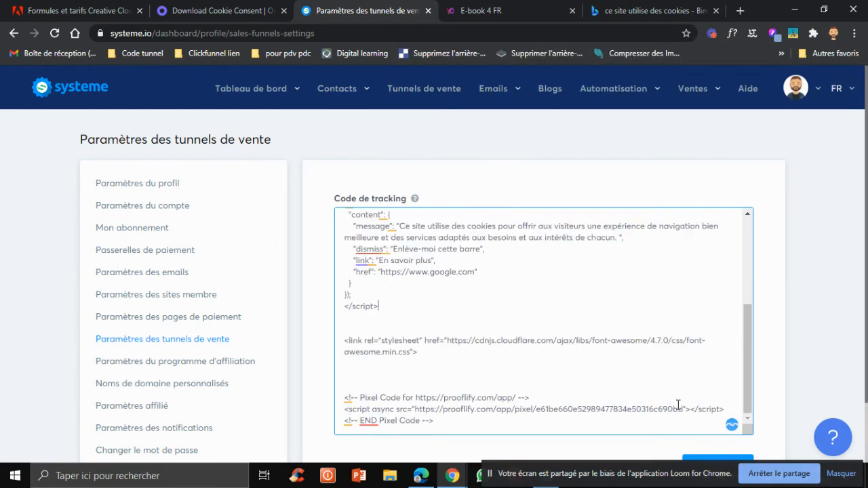
pyautogui.scroll(-1, 770, 373)
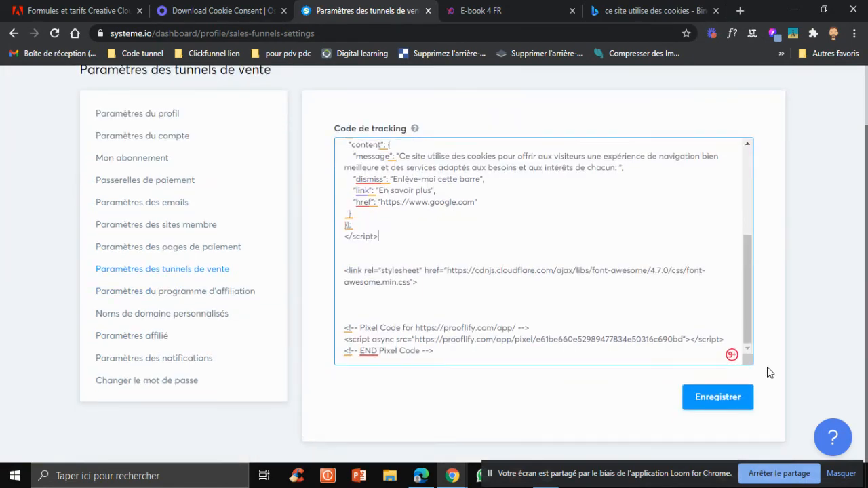
pyautogui.click(725, 398)
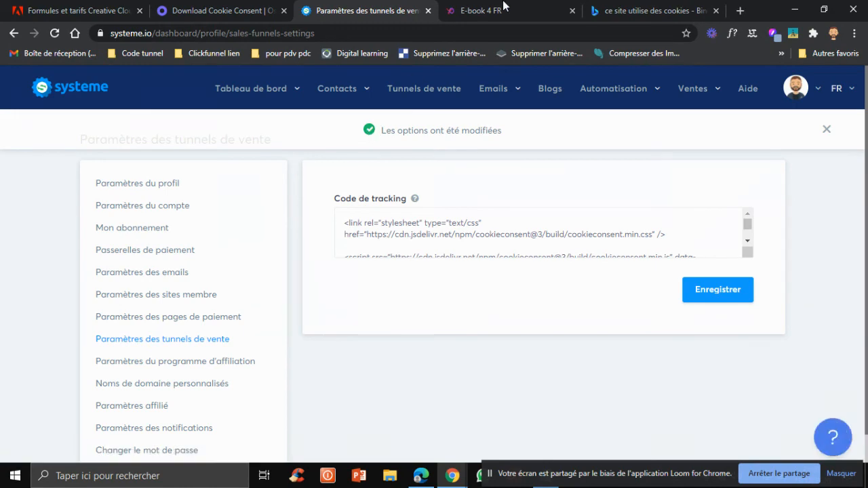
# Step: On the E-book 4 FR page, delete the cookies stored for marquethique.systeme.io and reload the page
pyautogui.click(503, 6)
pyautogui.scroll(-5, 508, 121)
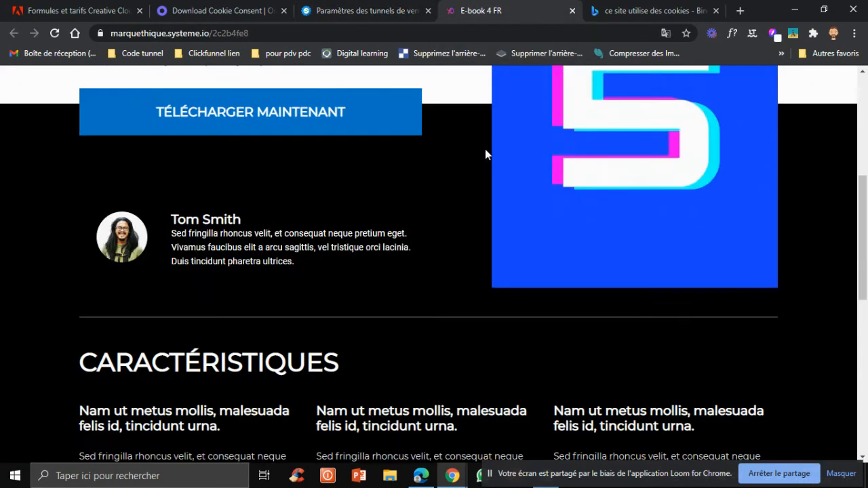
pyautogui.scroll(5, 485, 155)
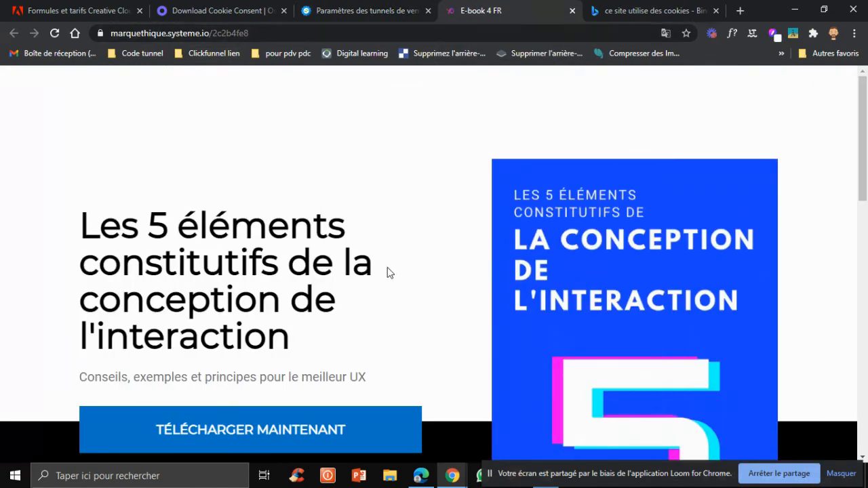
pyautogui.scroll(-5, 434, 243)
pyautogui.scroll(5, 412, 222)
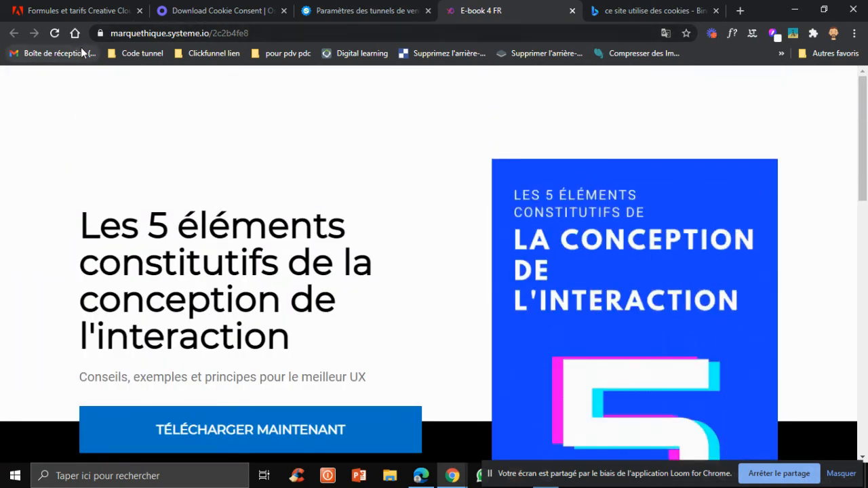
pyautogui.click(98, 34)
pyautogui.click(164, 176)
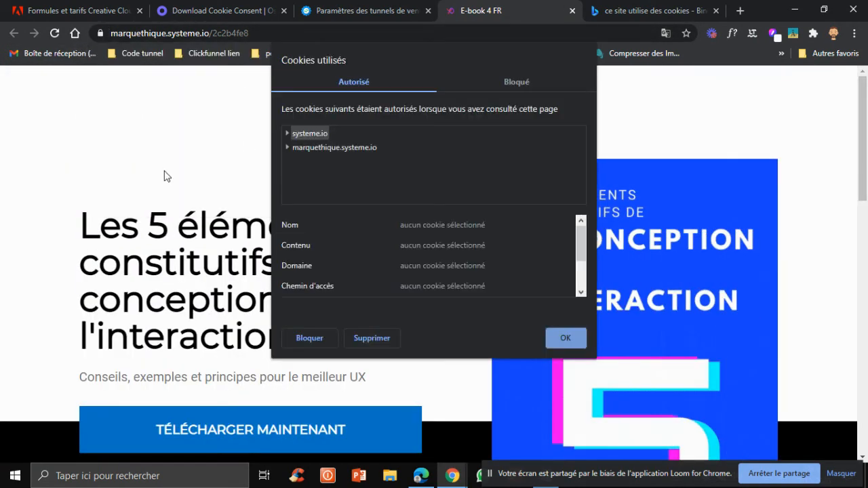
pyautogui.click(322, 147)
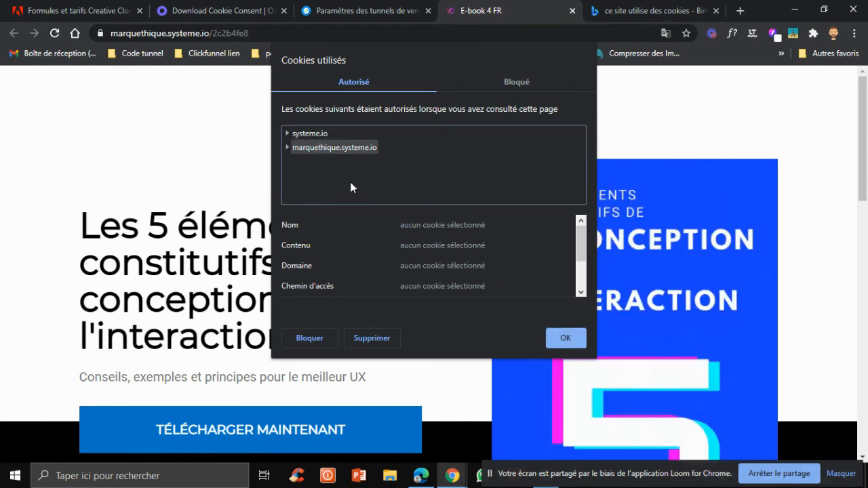
pyautogui.click(371, 341)
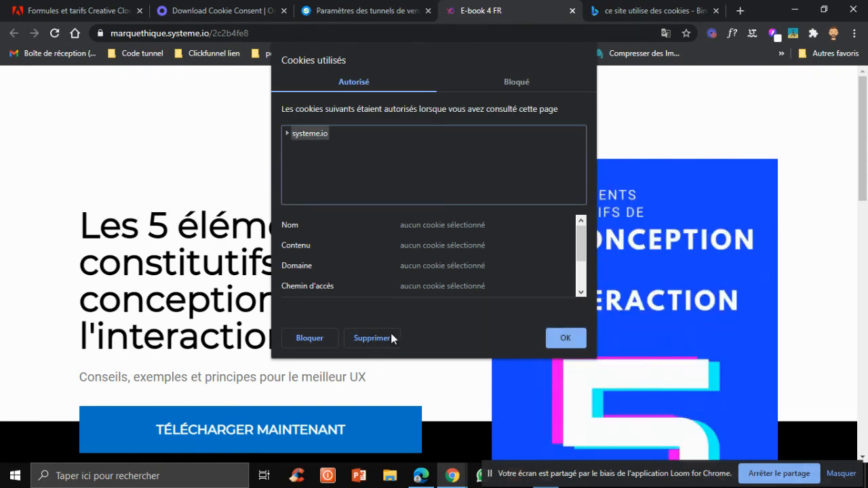
pyautogui.click(563, 337)
pyautogui.click(56, 34)
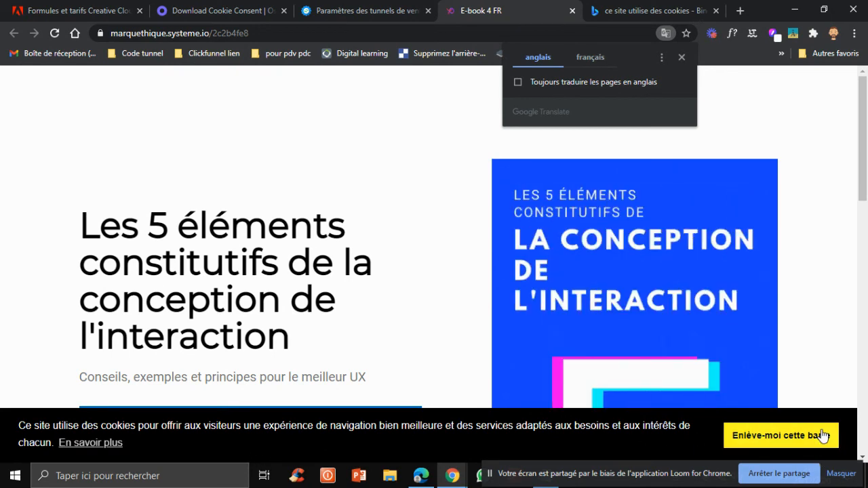
# Step: Test the banner's En savoir plus link and close the resulting Google tab and the Bing search tab
pyautogui.click(105, 446)
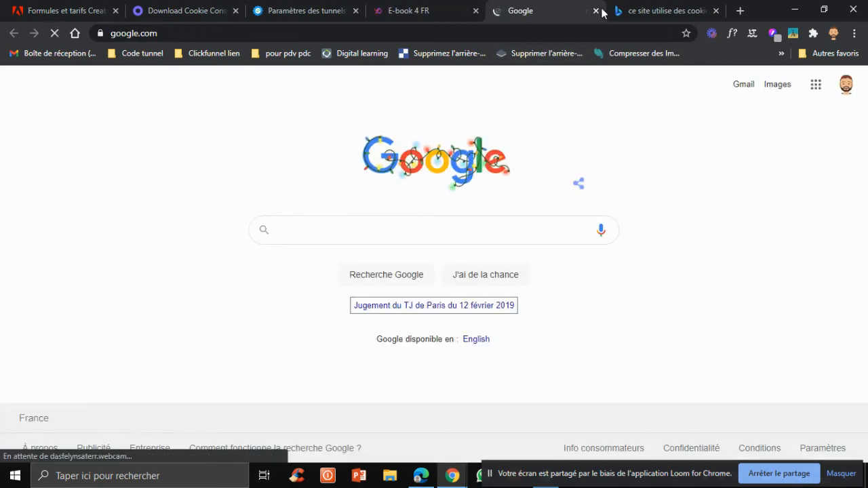
pyautogui.click(597, 11)
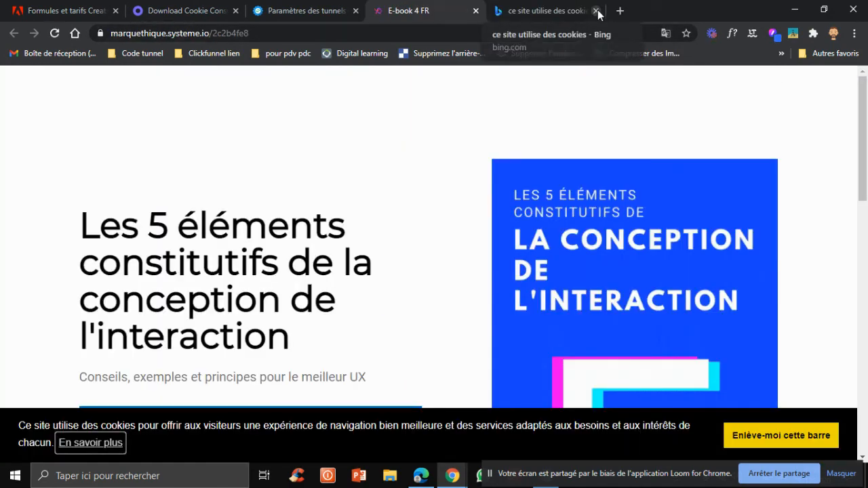
pyautogui.click(595, 11)
# Step: Dismiss the cookie banner with Enlève-moi cette barre and look over the E-book page without it
pyautogui.click(749, 433)
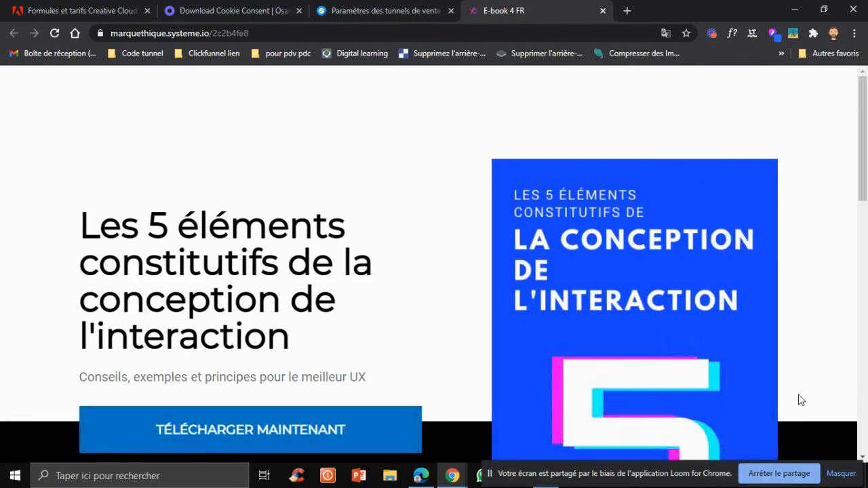
pyautogui.scroll(-8, 799, 399)
pyautogui.scroll(8, 797, 398)
# Step: Open the E-book page's address in a new tab and check whether the cookie banner appears again
pyautogui.rightClick(227, 34)
pyautogui.hotkey('ctrl', 'c')
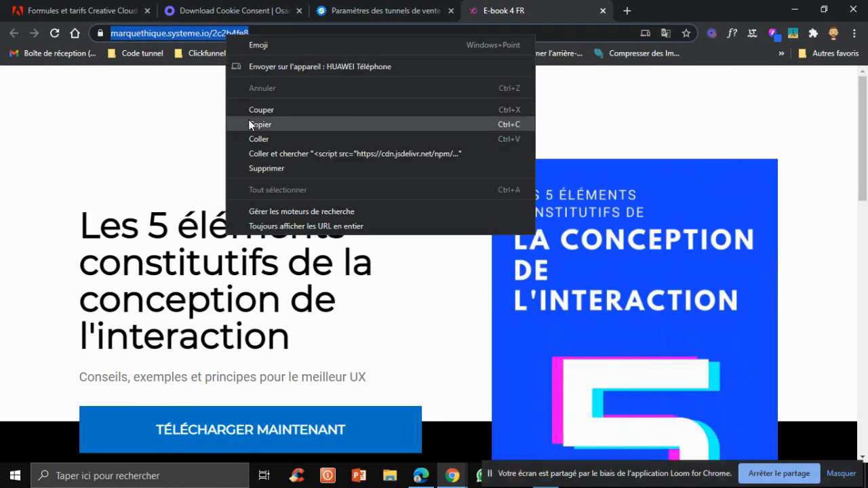
pyautogui.click(250, 124)
pyautogui.click(629, 9)
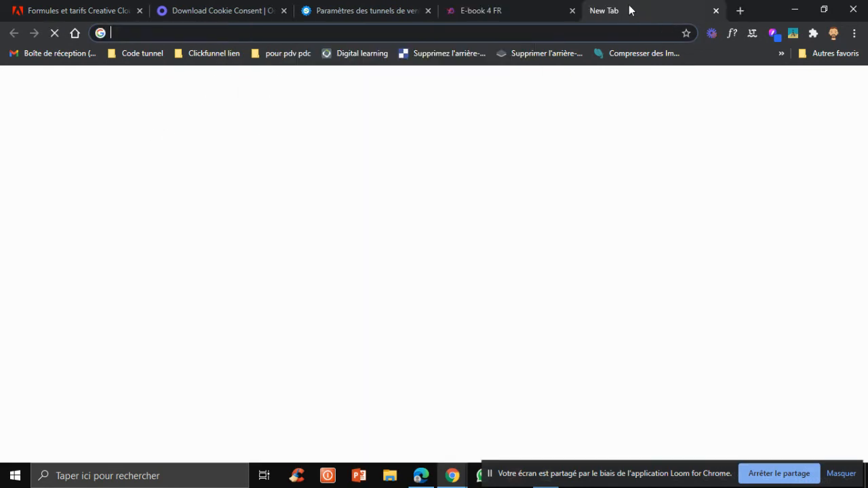
pyautogui.hotkey('ctrl', 'v')
pyautogui.press('Return')
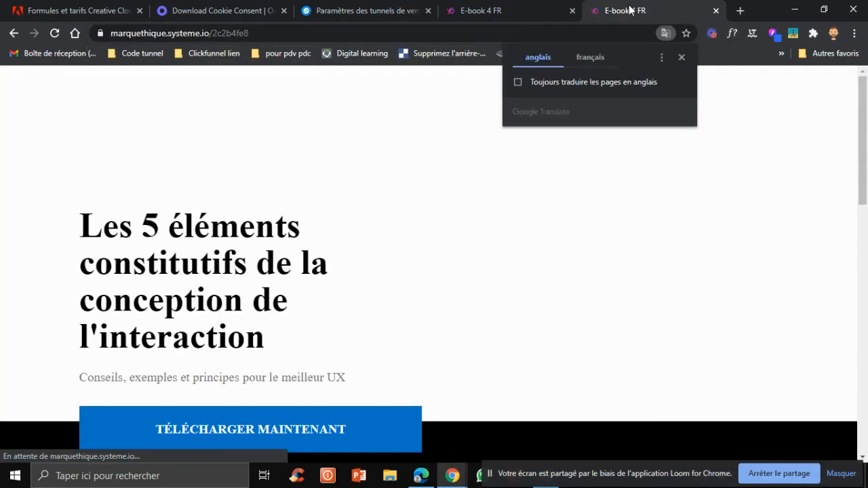
pyautogui.scroll(-3, 482, 207)
pyautogui.scroll(-7, 480, 210)
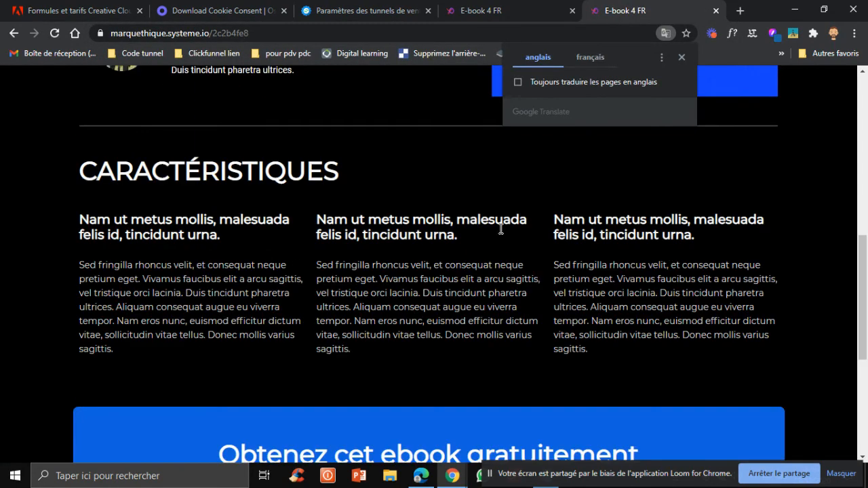
pyautogui.scroll(4, 800, 440)
pyautogui.scroll(6, 429, 208)
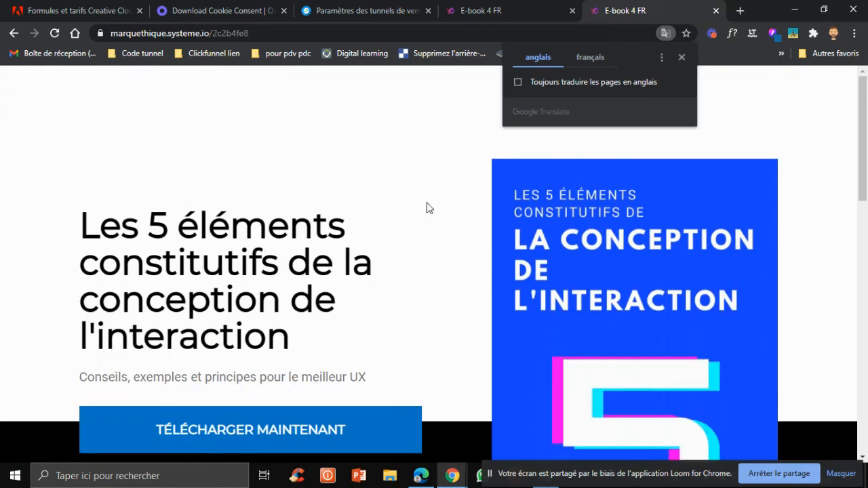
# Step: Return to the beginning of the Osano Download Cookie Consent page
pyautogui.click(215, 5)
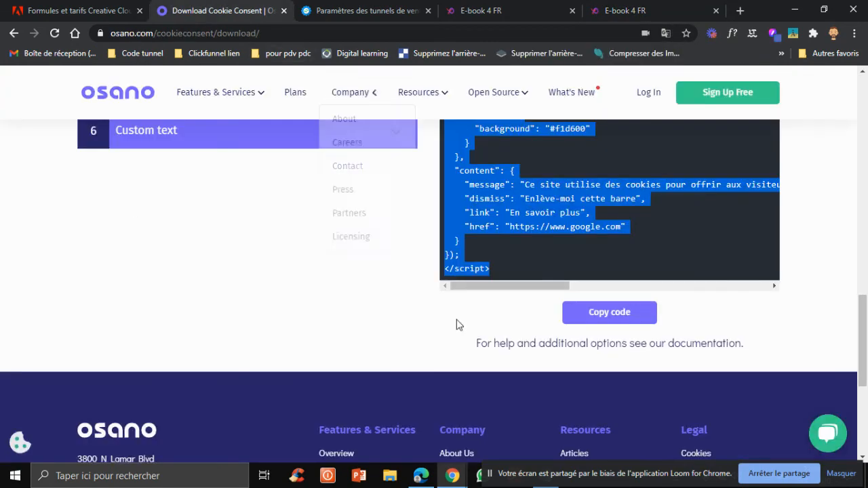
pyautogui.scroll(10, 475, 312)
pyautogui.scroll(4, 494, 302)
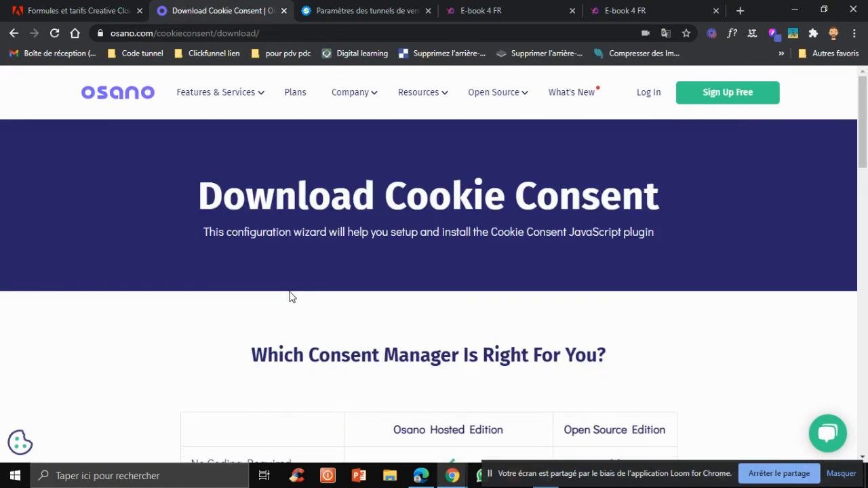